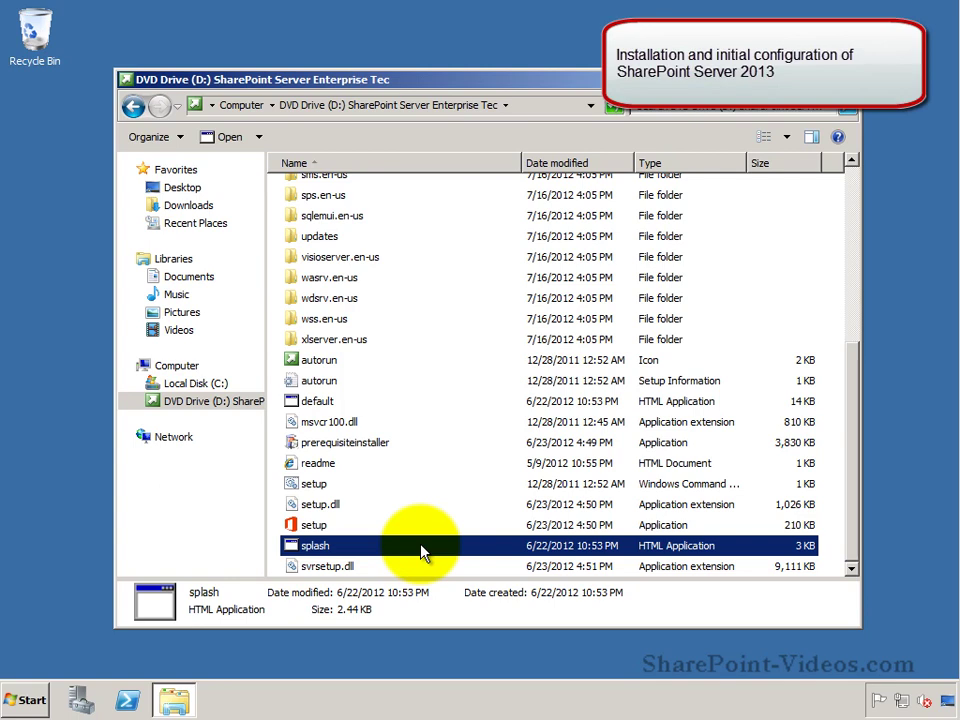
# Step: Launch the SharePoint Server 2013 Preview splash from the DVD and begin the prerequisite installation
pyautogui.doubleClick(421, 550)
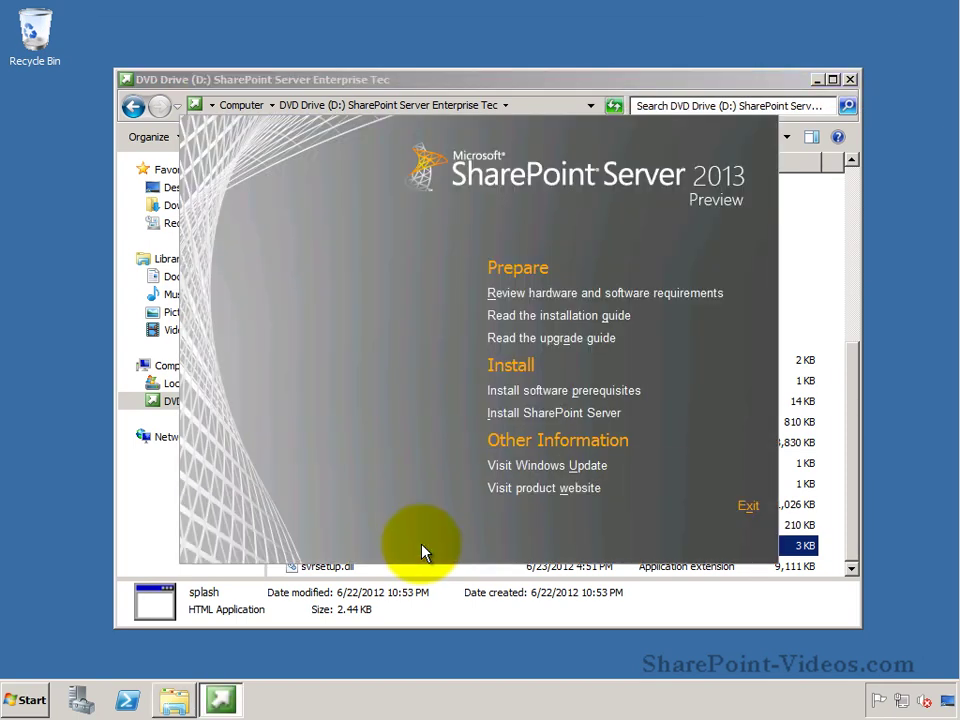
pyautogui.click(610, 391)
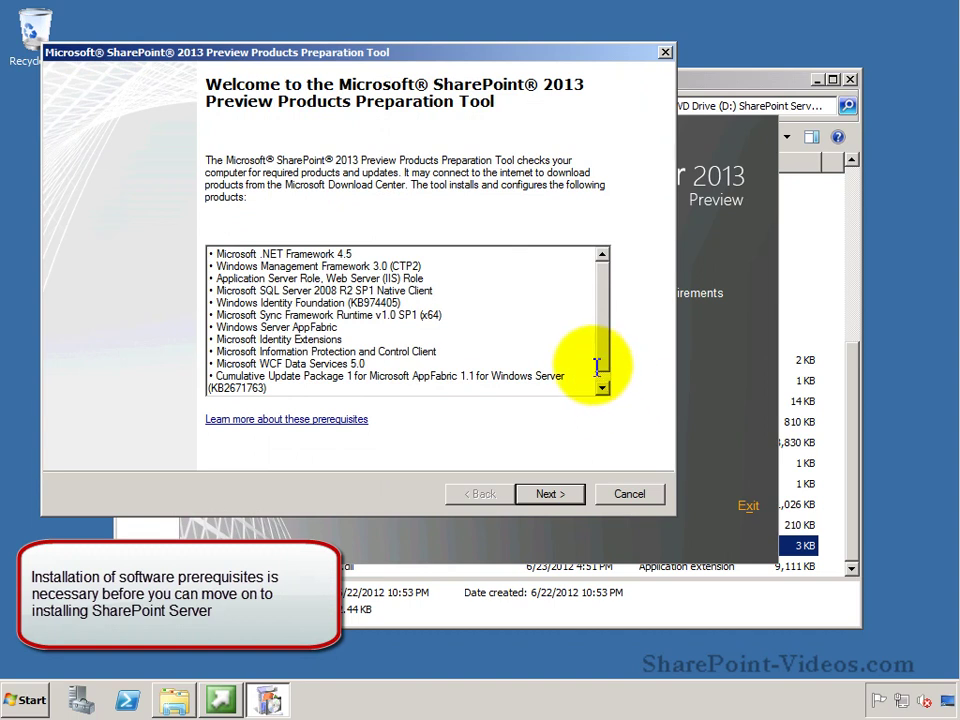
# Step: Accept the prerequisite license terms and install prerequisites such as .NET Framework 4.5, letting the server restart
pyautogui.click(548, 496)
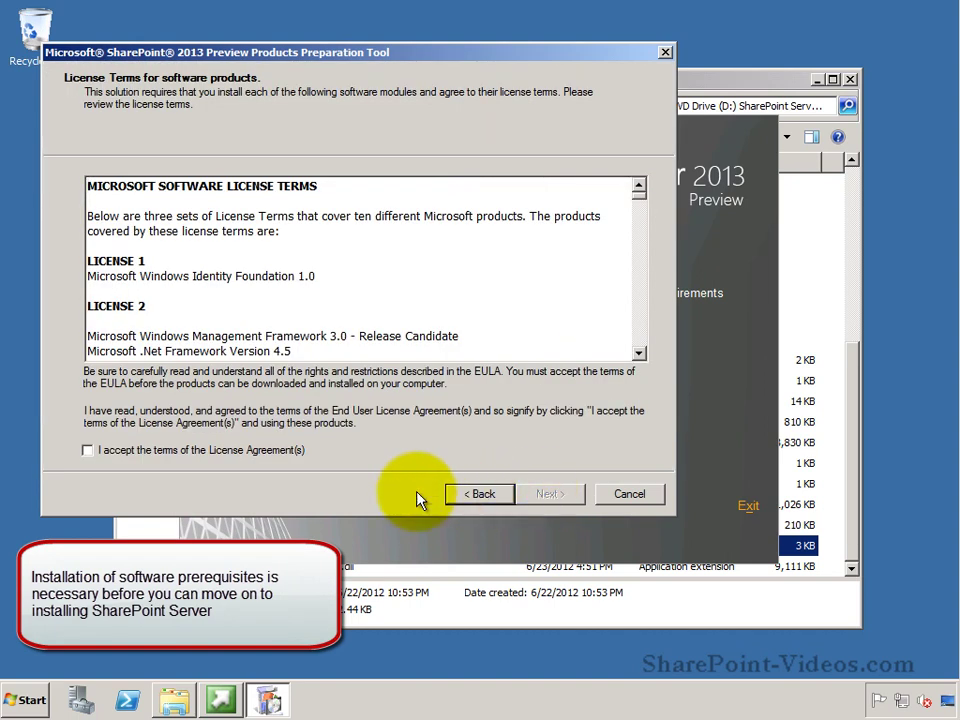
pyautogui.click(255, 450)
pyautogui.click(558, 506)
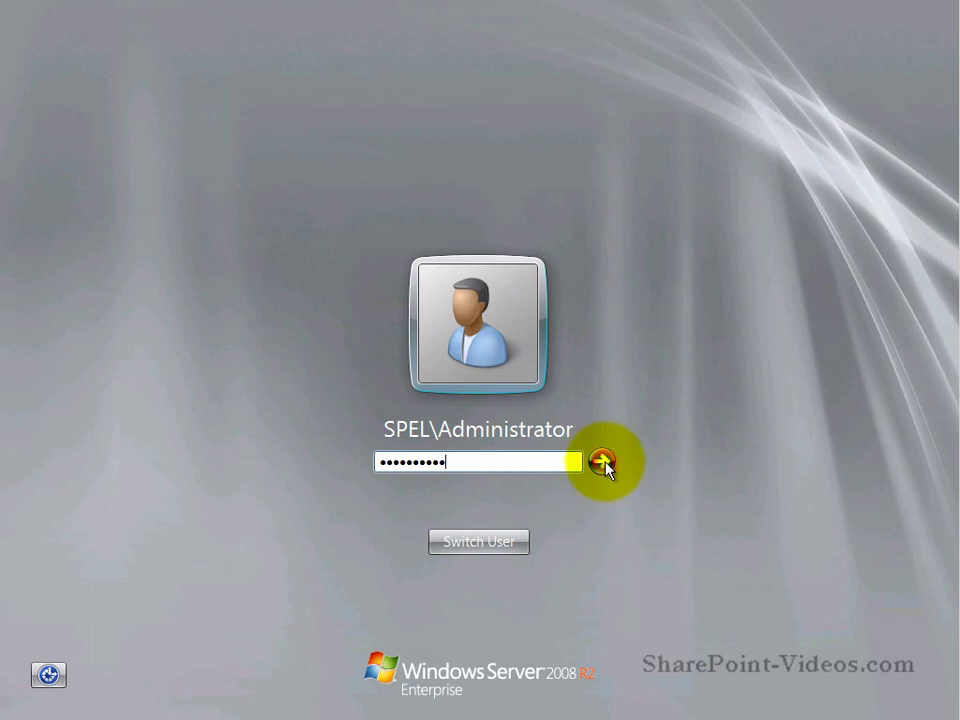
# Step: Sign back into Windows Server 2008 R2 with the account password
pyautogui.click(602, 461)
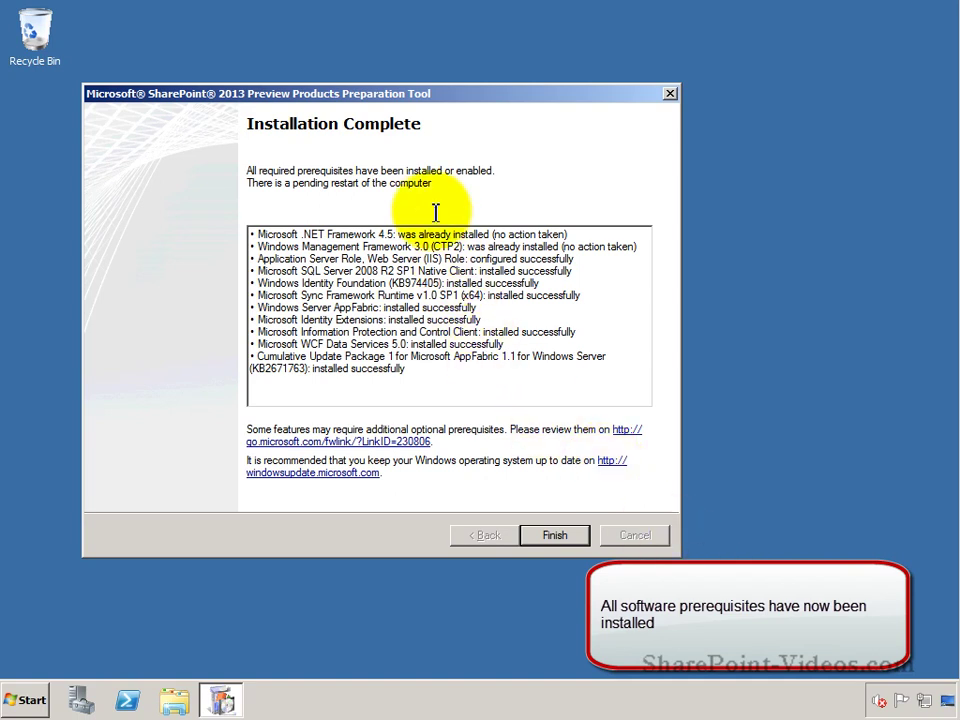
# Step: Close the finished prerequisite installer and relaunch the splash file from the DVD drive in Explorer
pyautogui.click(556, 537)
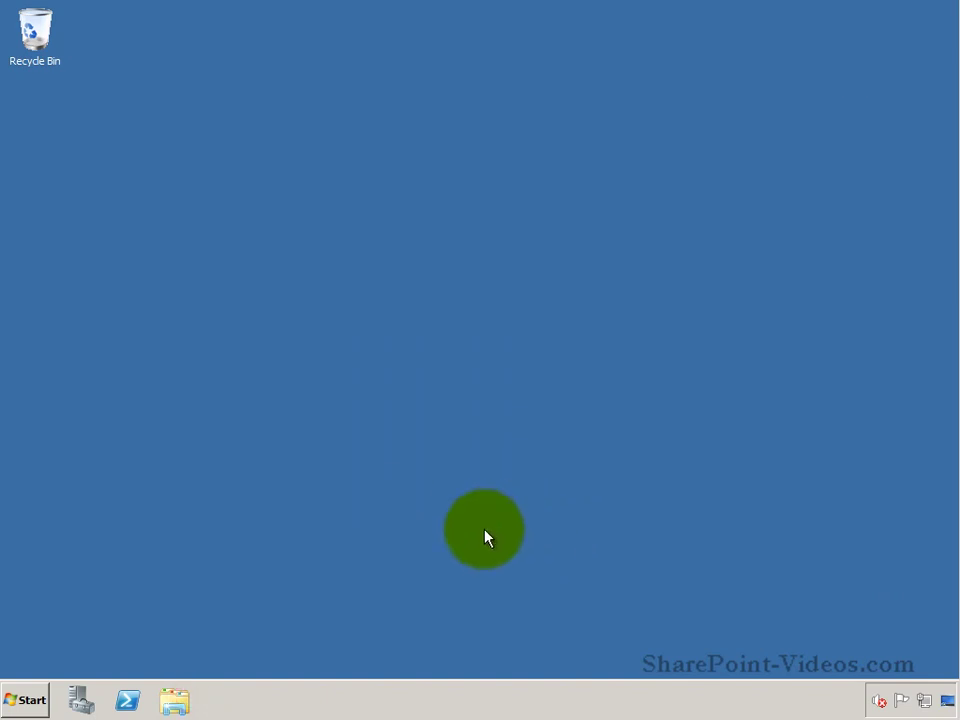
pyautogui.click(173, 704)
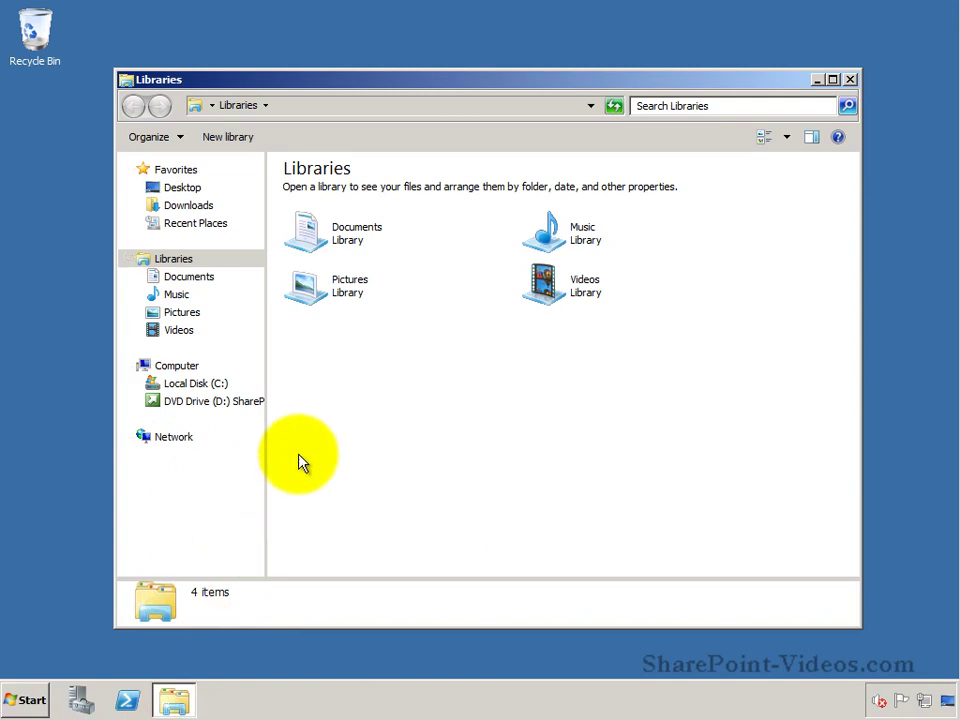
pyautogui.click(253, 406)
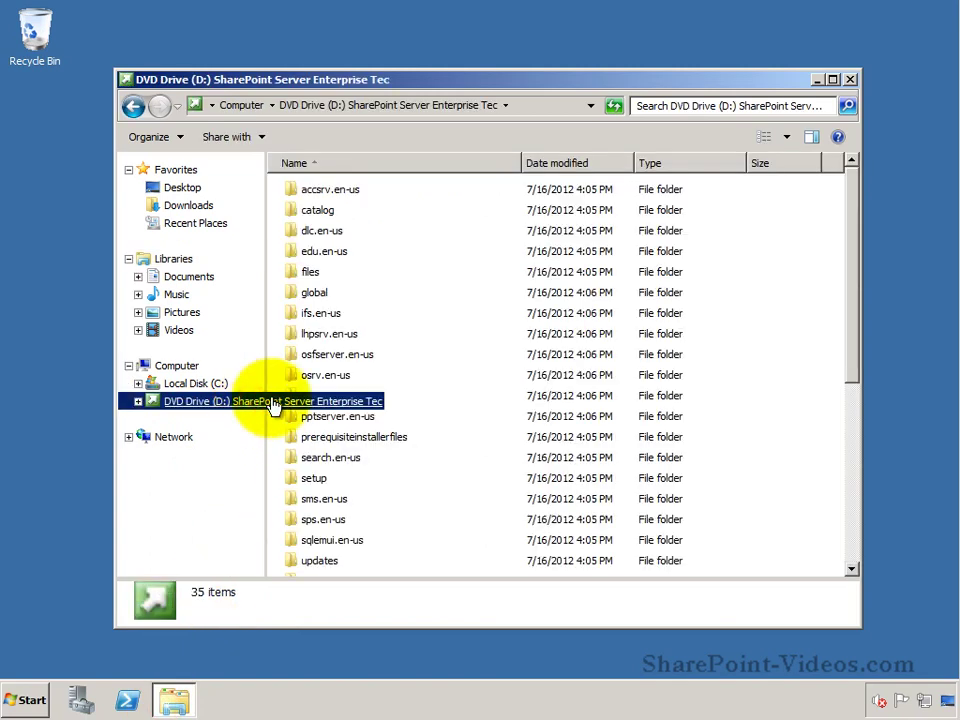
pyautogui.click(853, 508)
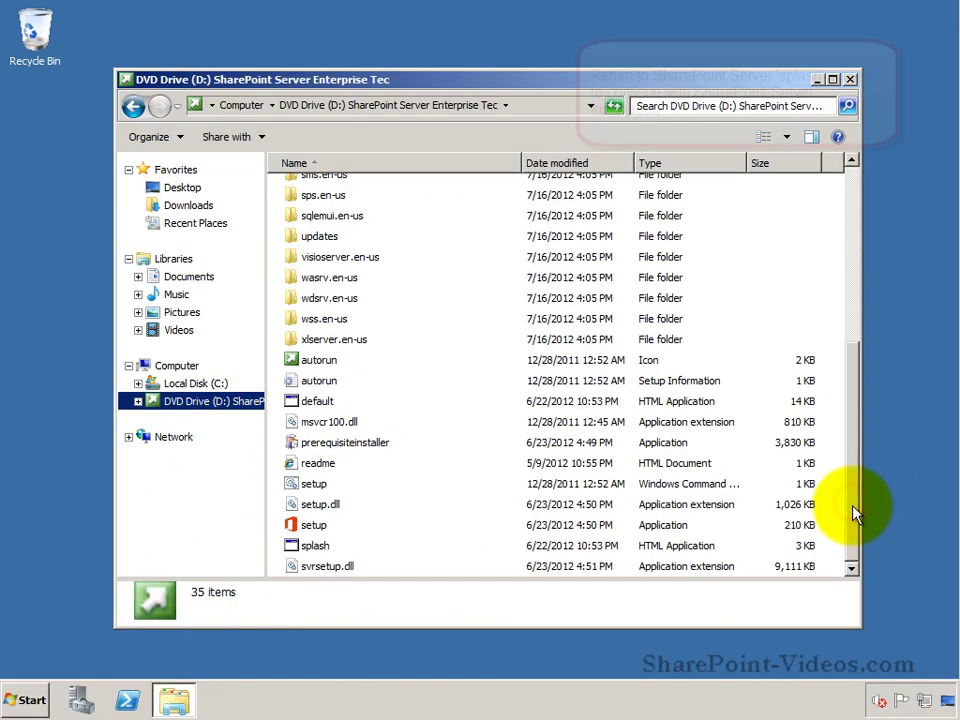
pyautogui.click(333, 548)
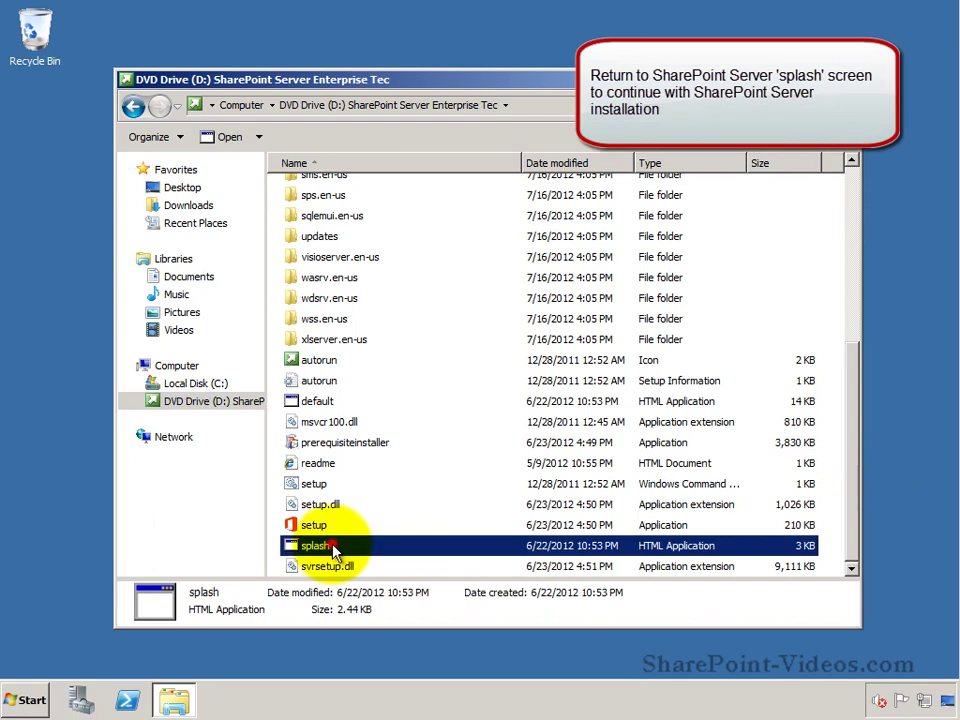
pyautogui.doubleClick(336, 549)
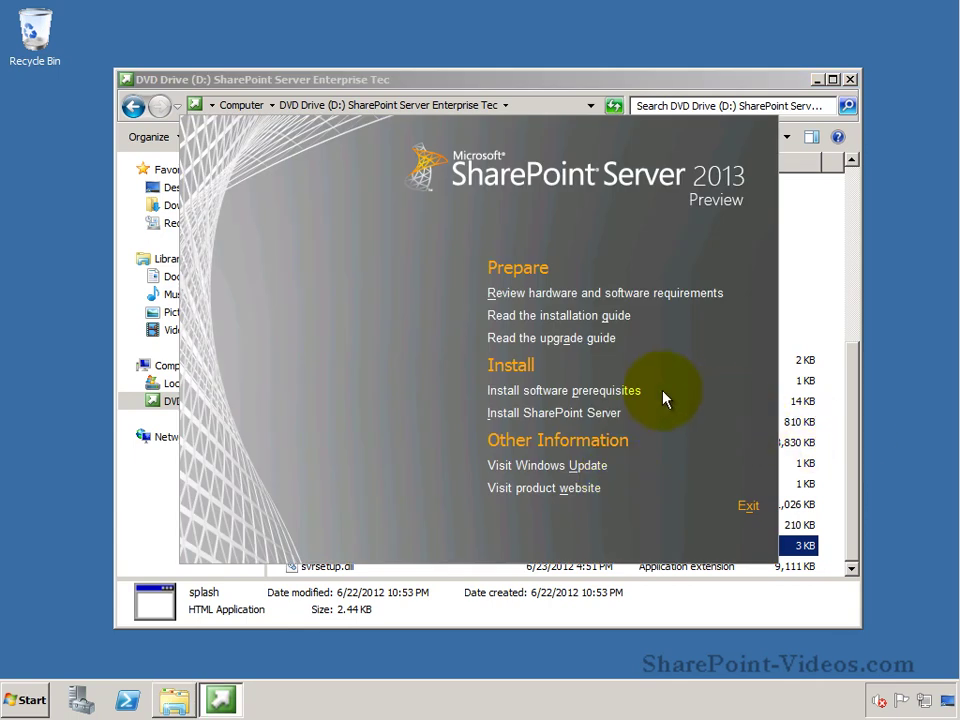
# Step: Enter the product key, accept the license terms, and install SharePoint Server to the default file locations
pyautogui.click(598, 416)
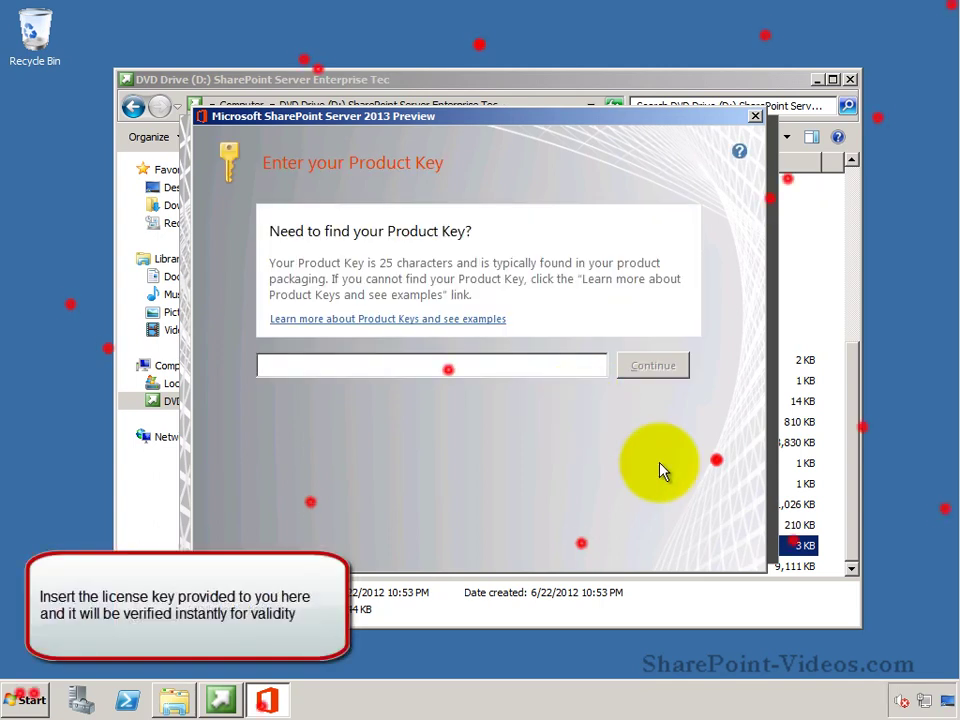
pyautogui.hotkey('ctrl', 'v')
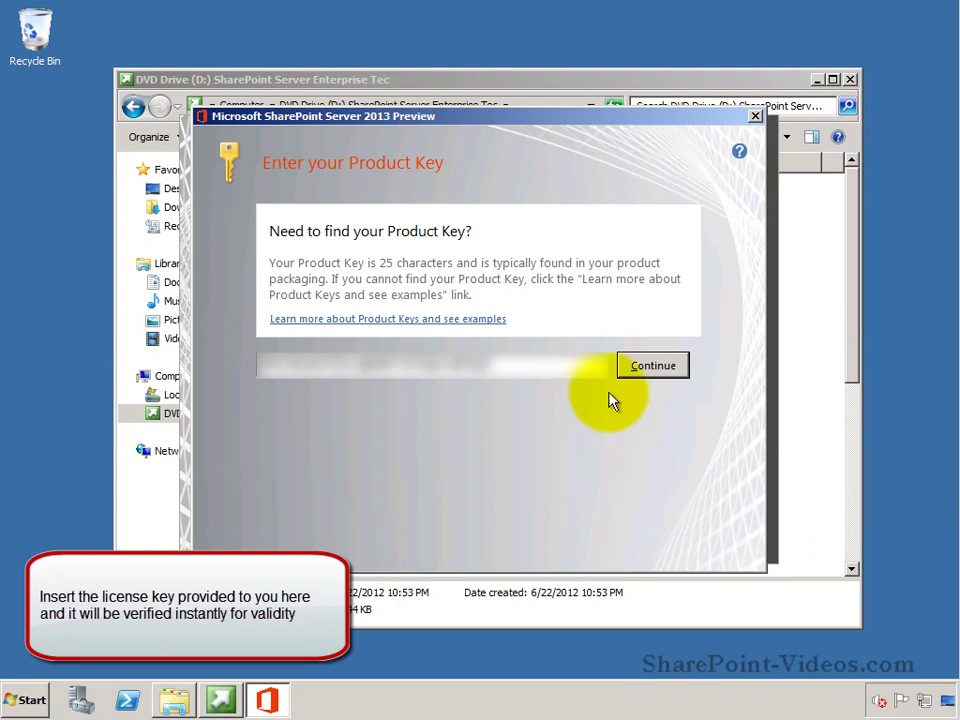
pyautogui.click(648, 367)
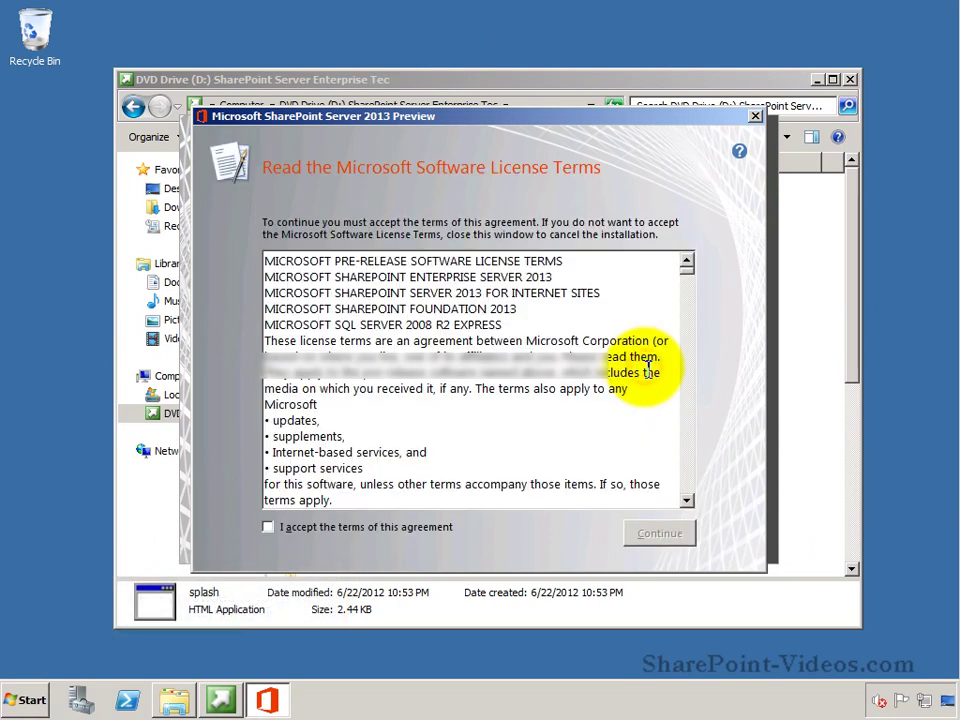
pyautogui.click(410, 537)
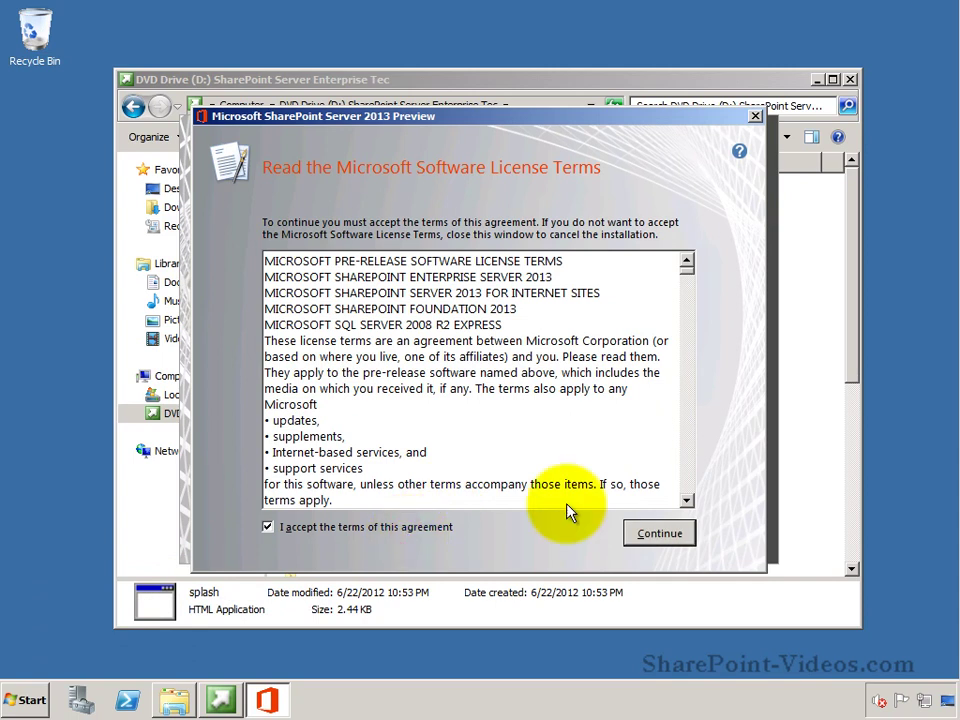
pyautogui.click(648, 535)
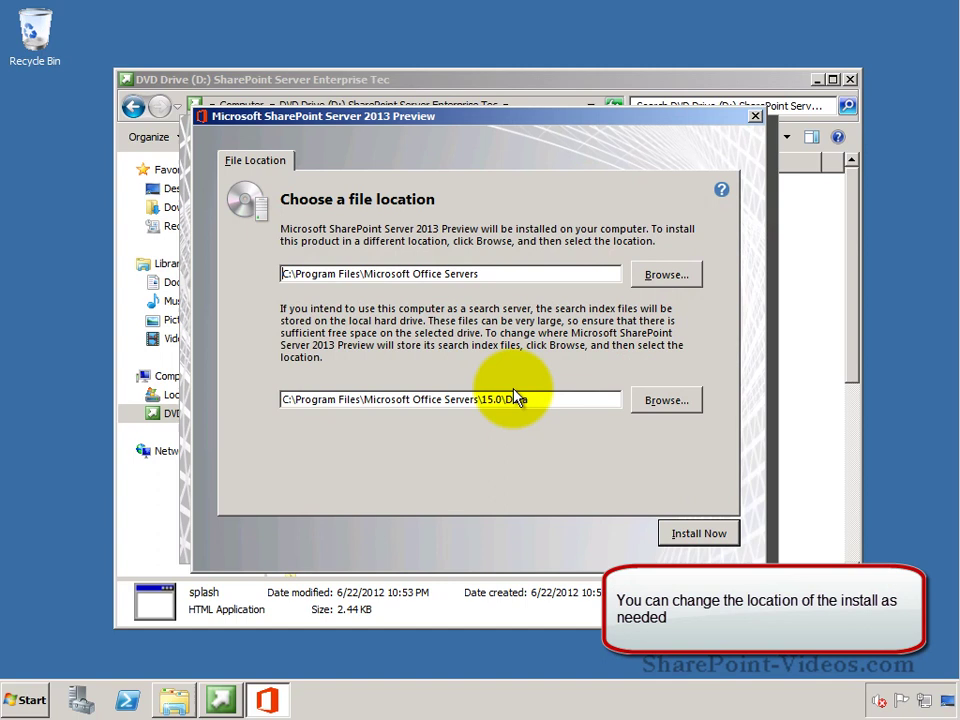
pyautogui.click(697, 534)
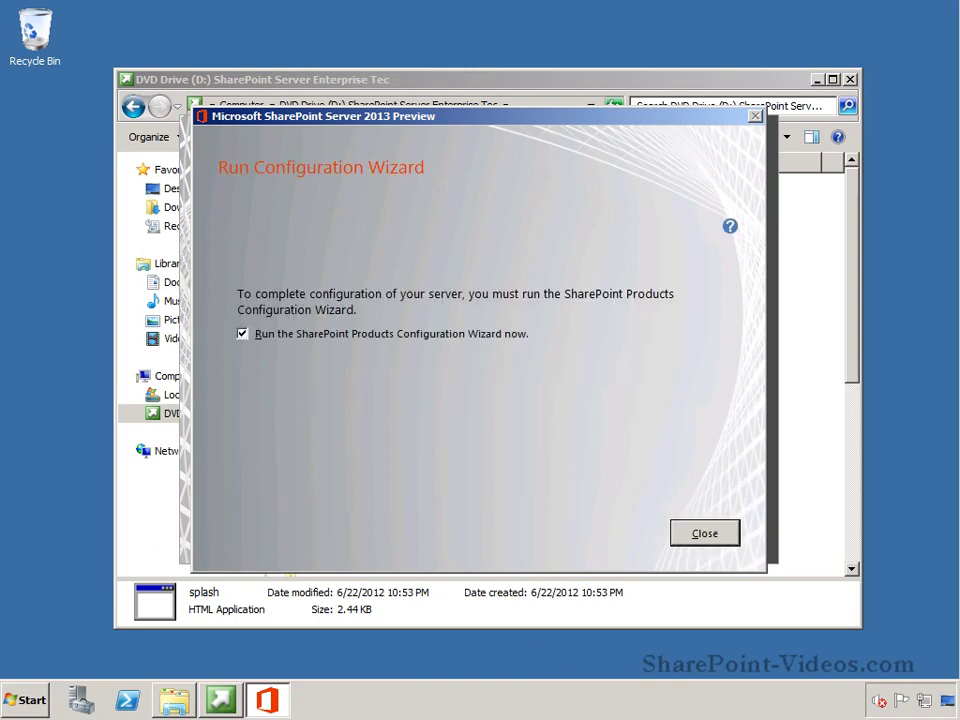
# Step: Launch the Configuration Wizard, allow service restarts, and choose 'Create a new server farm'
pyautogui.click(697, 530)
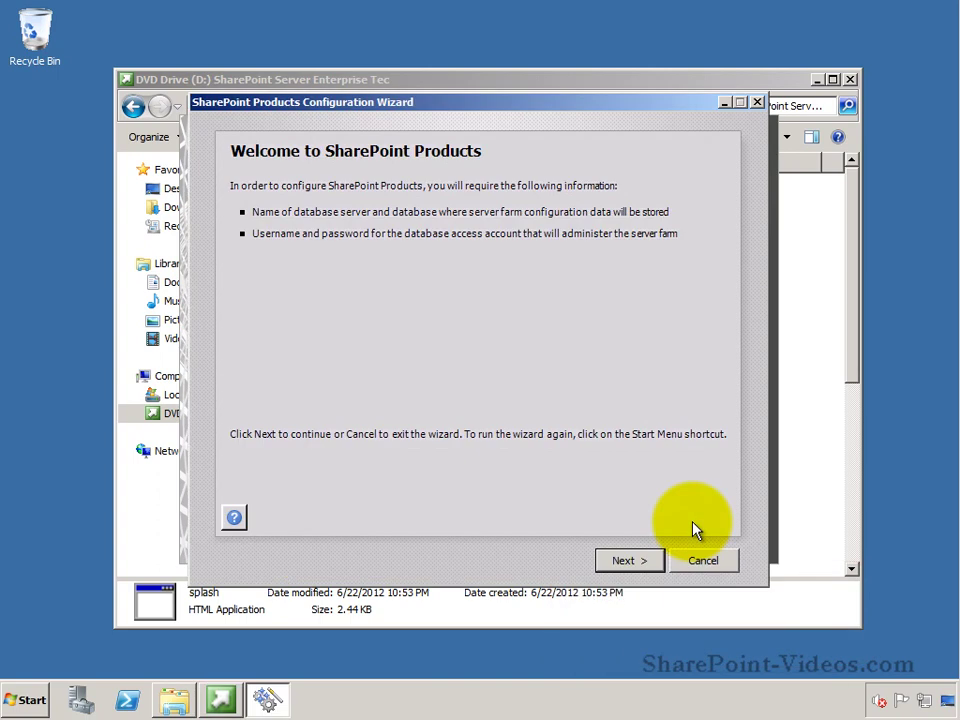
pyautogui.click(655, 561)
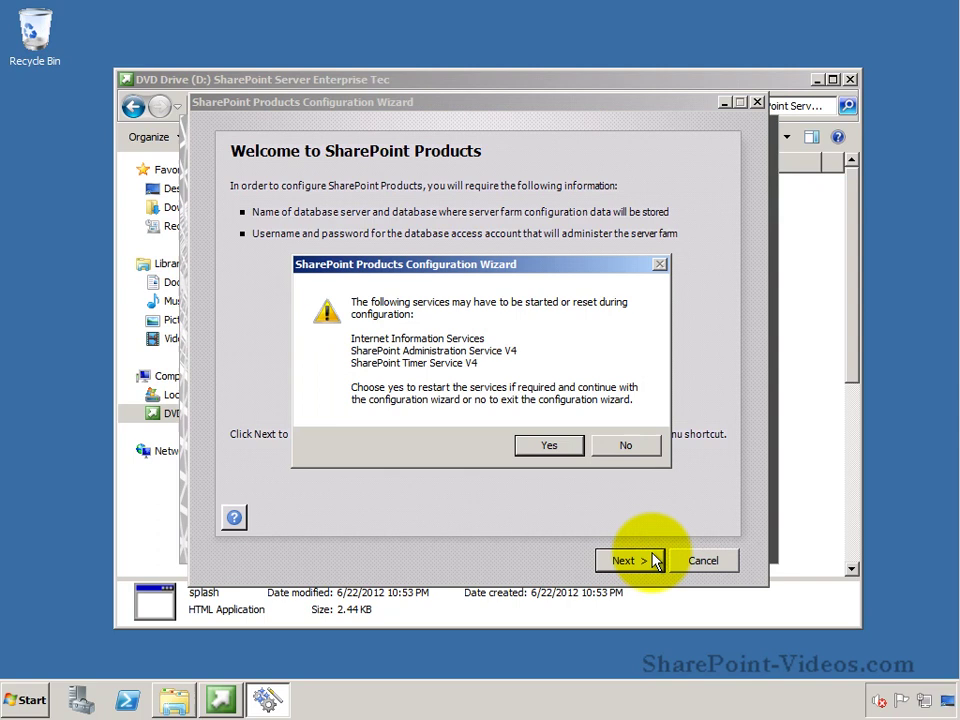
pyautogui.click(569, 445)
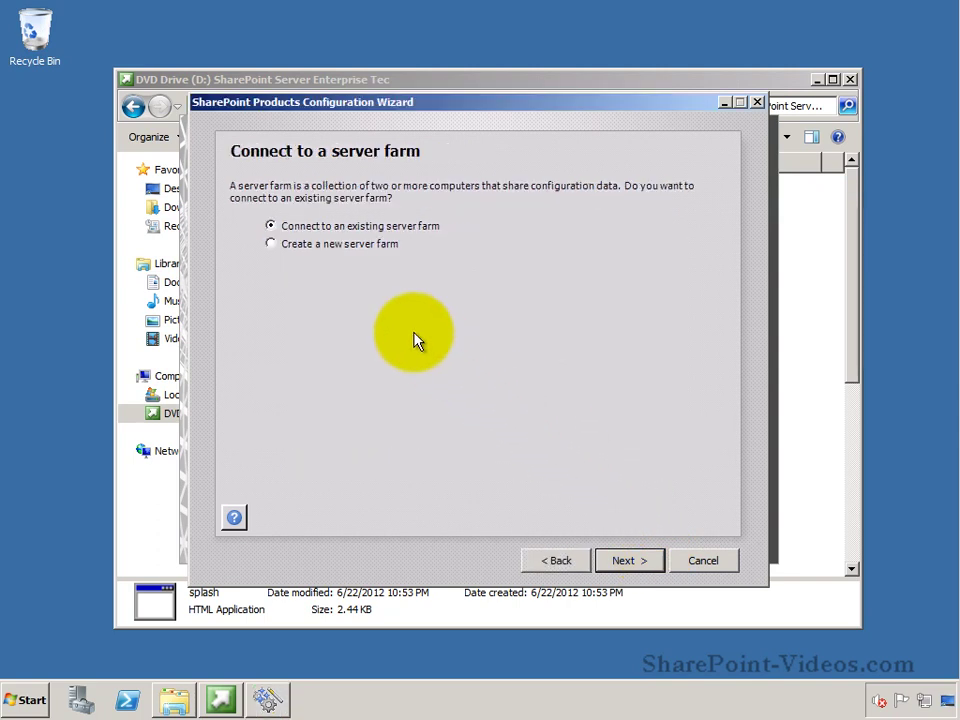
pyautogui.click(367, 252)
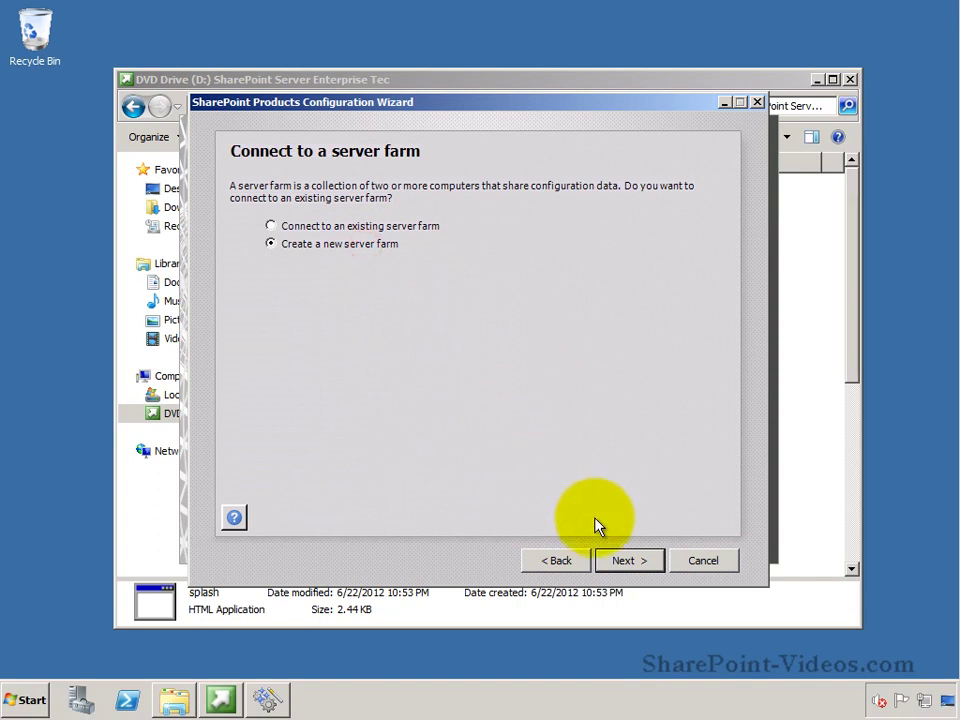
pyautogui.click(627, 562)
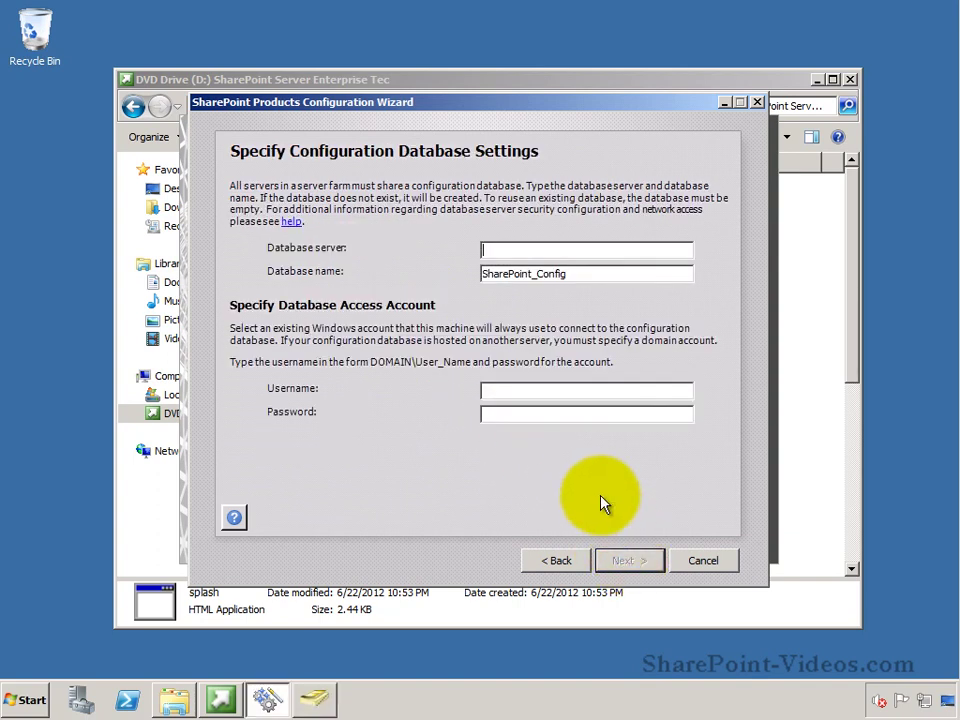
# Step: Set database server spelserver and enter the domain service account username and its password
pyautogui.click(577, 245)
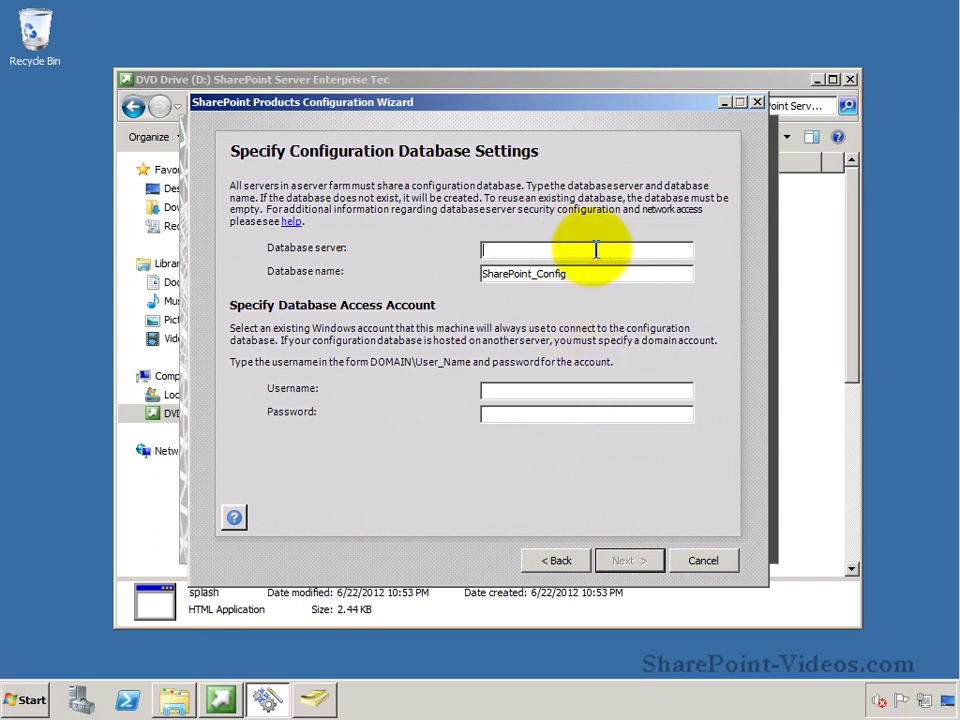
pyautogui.write('spelserver')
pyautogui.click(546, 391)
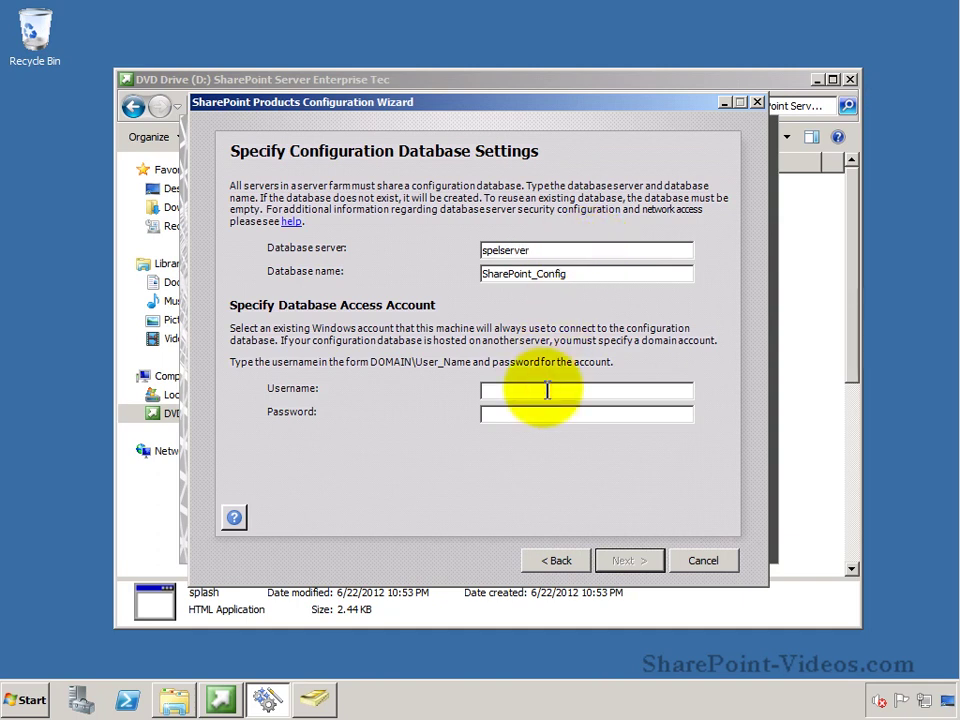
pyautogui.write('spel\\')
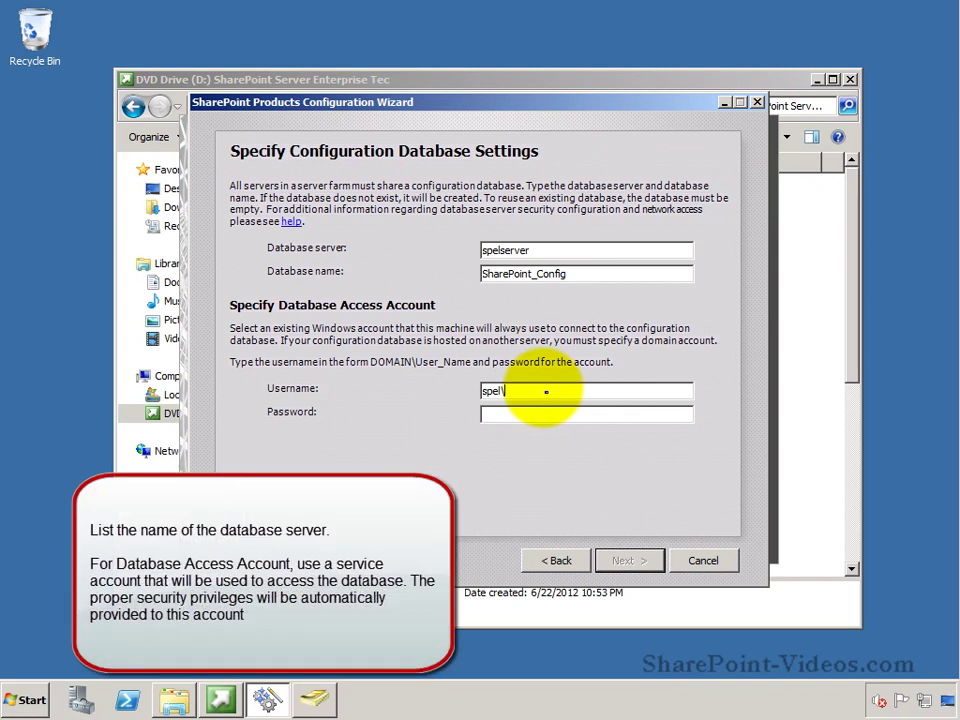
pyautogui.write('spservice')
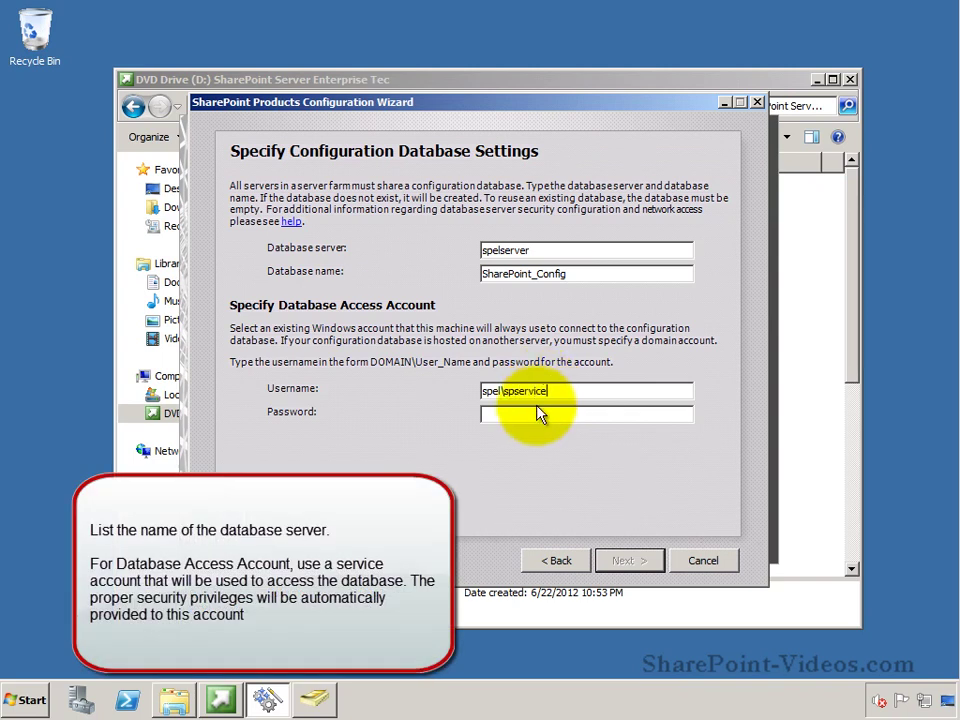
pyautogui.click(538, 412)
pyautogui.write('pass')
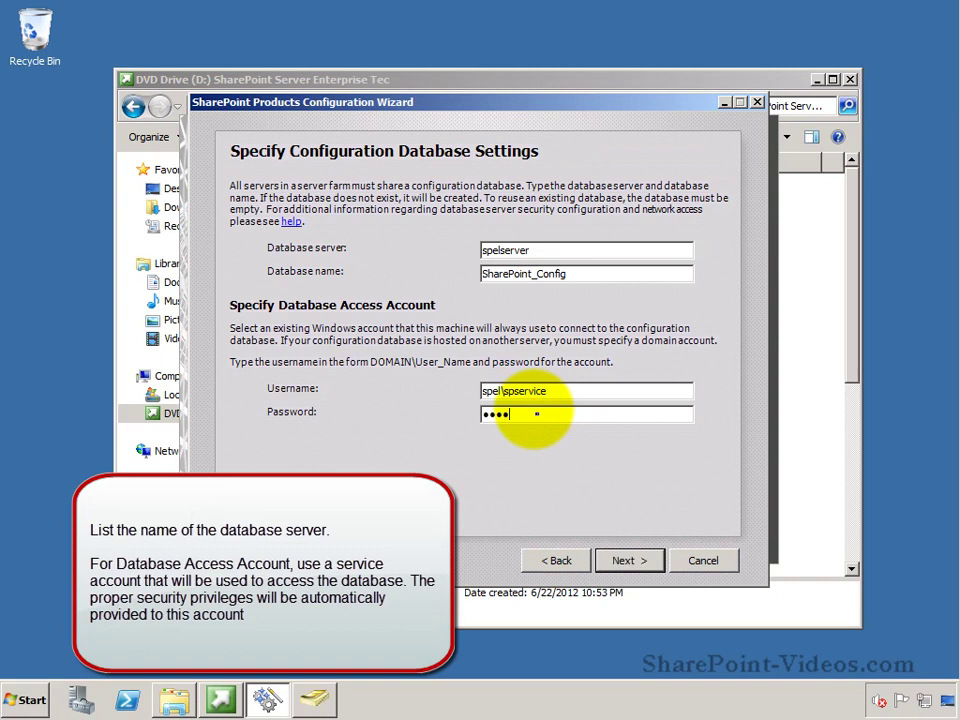
pyautogui.write('@word1')
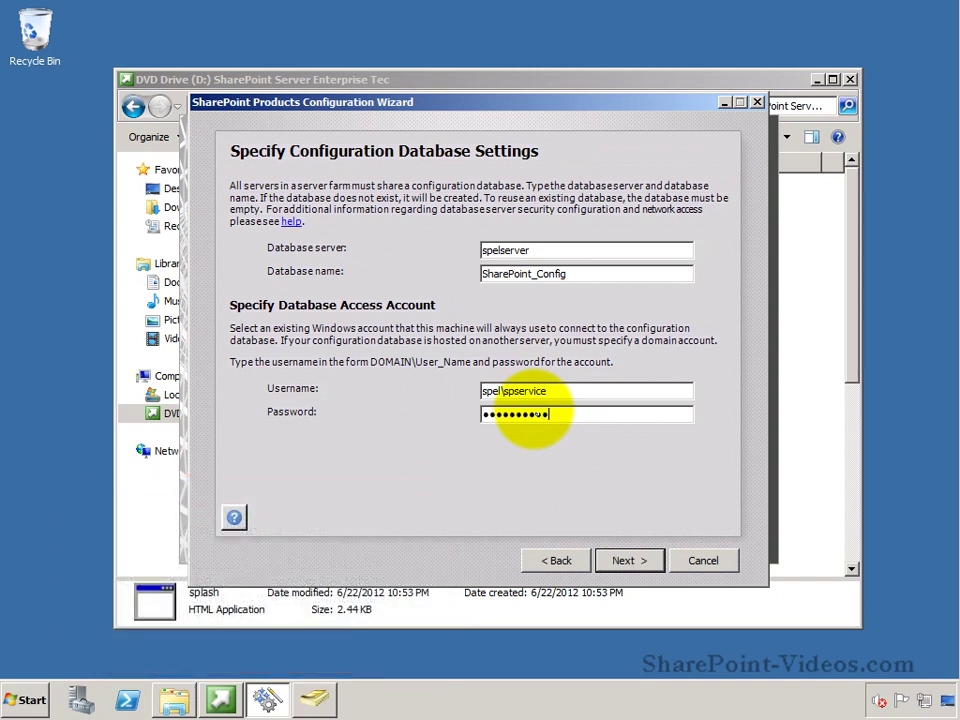
pyautogui.click(631, 564)
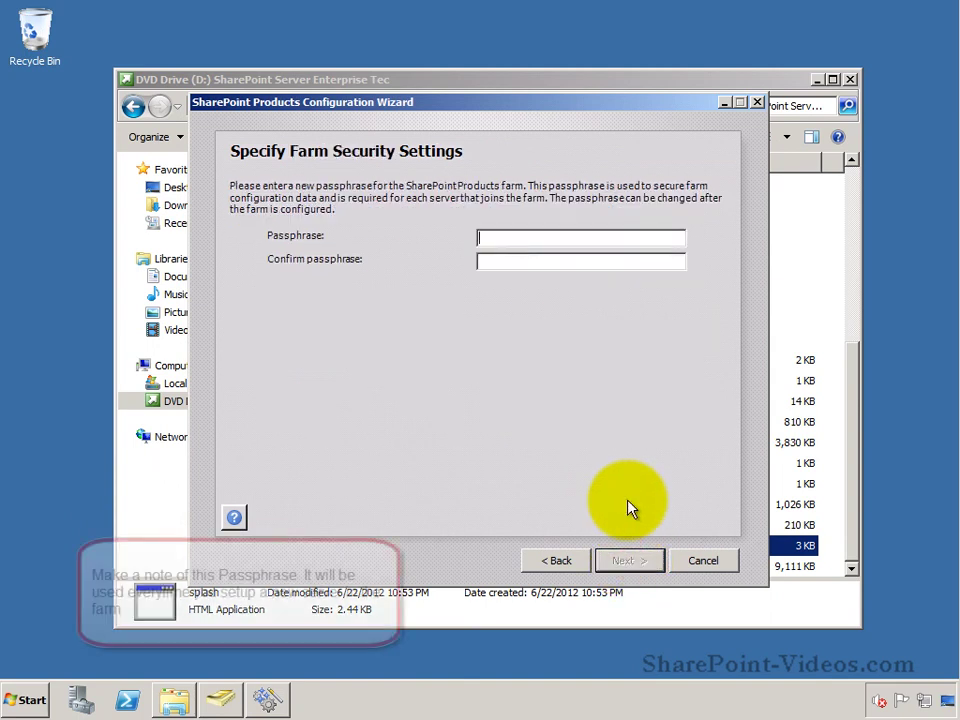
pyautogui.write('pa')
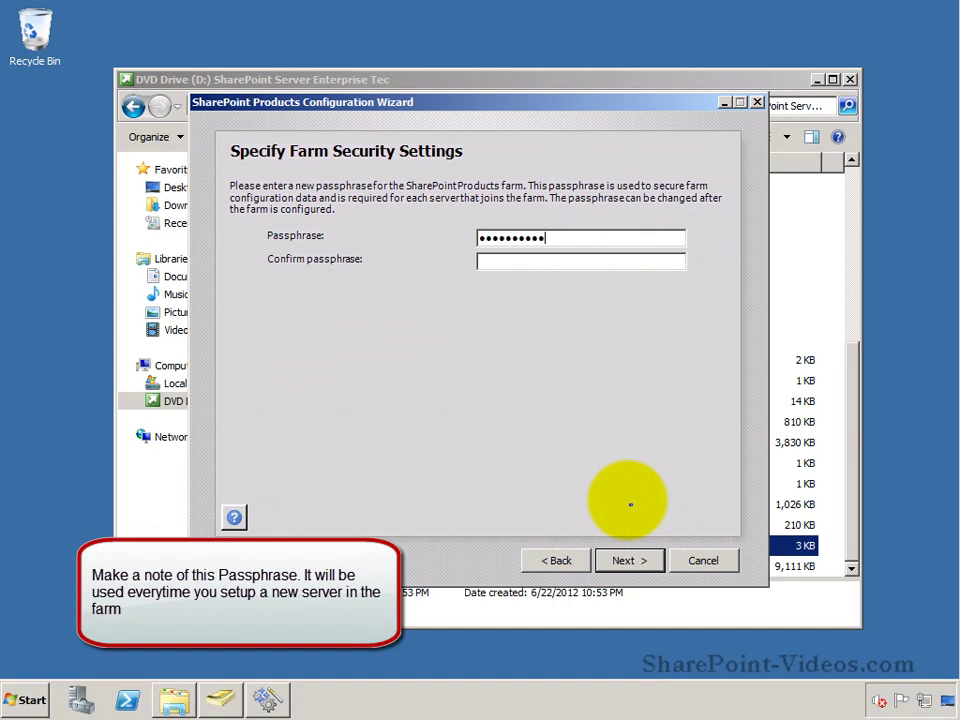
pyautogui.write('pass')
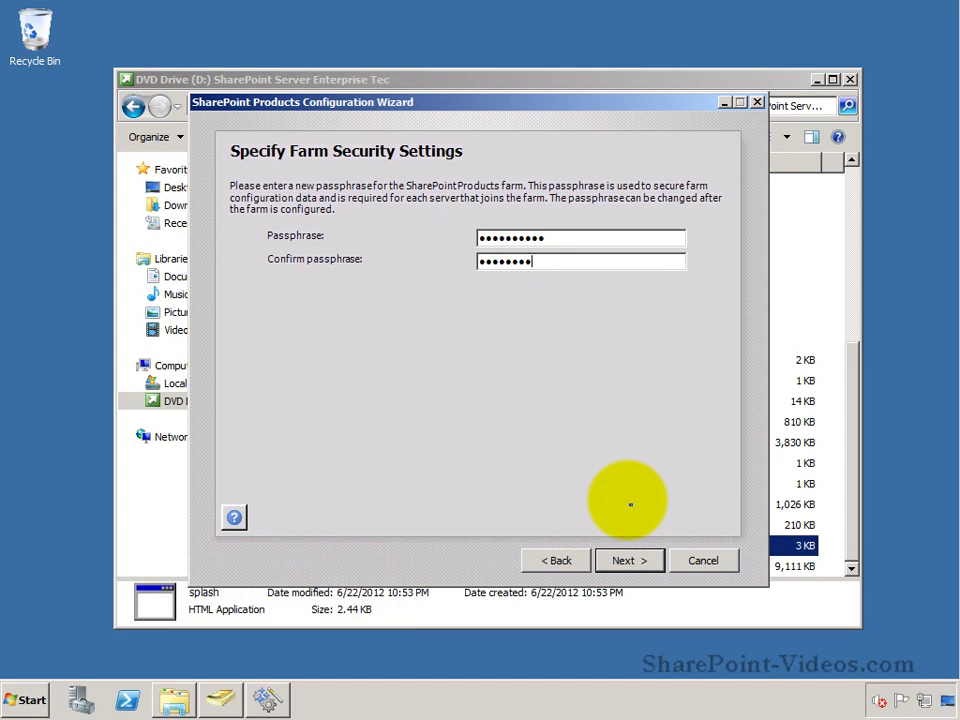
pyautogui.write('@word1')
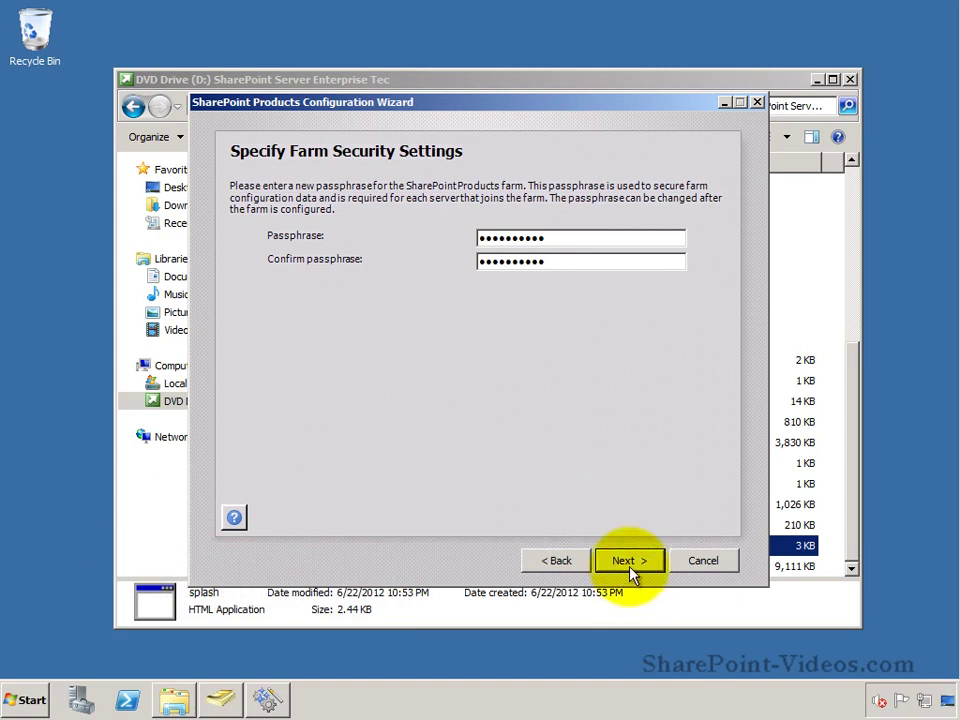
pyautogui.click(628, 562)
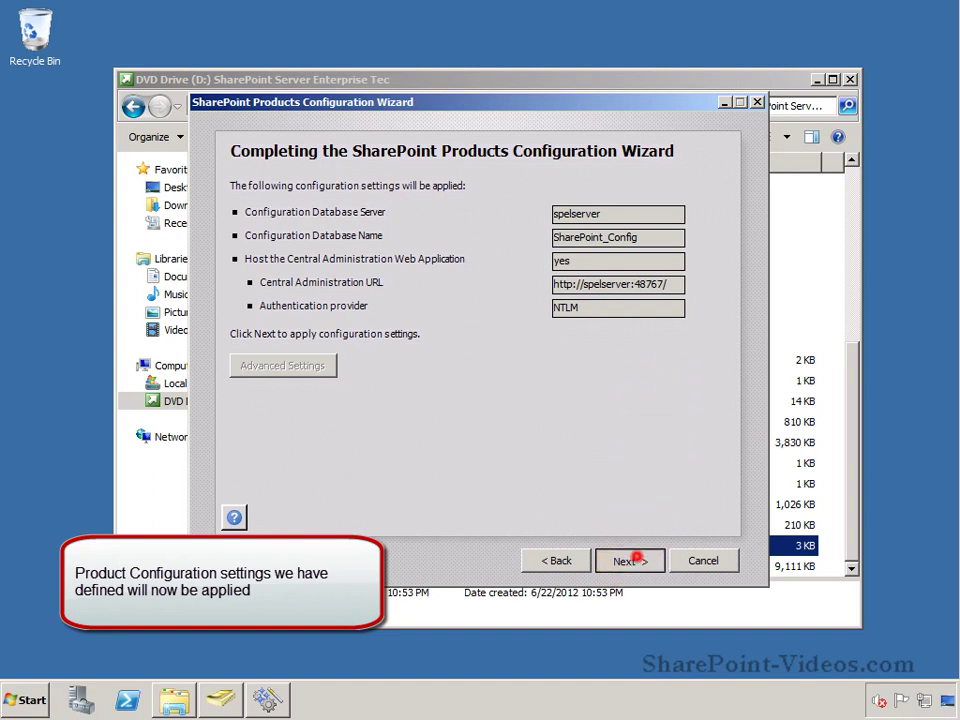
pyautogui.click(636, 561)
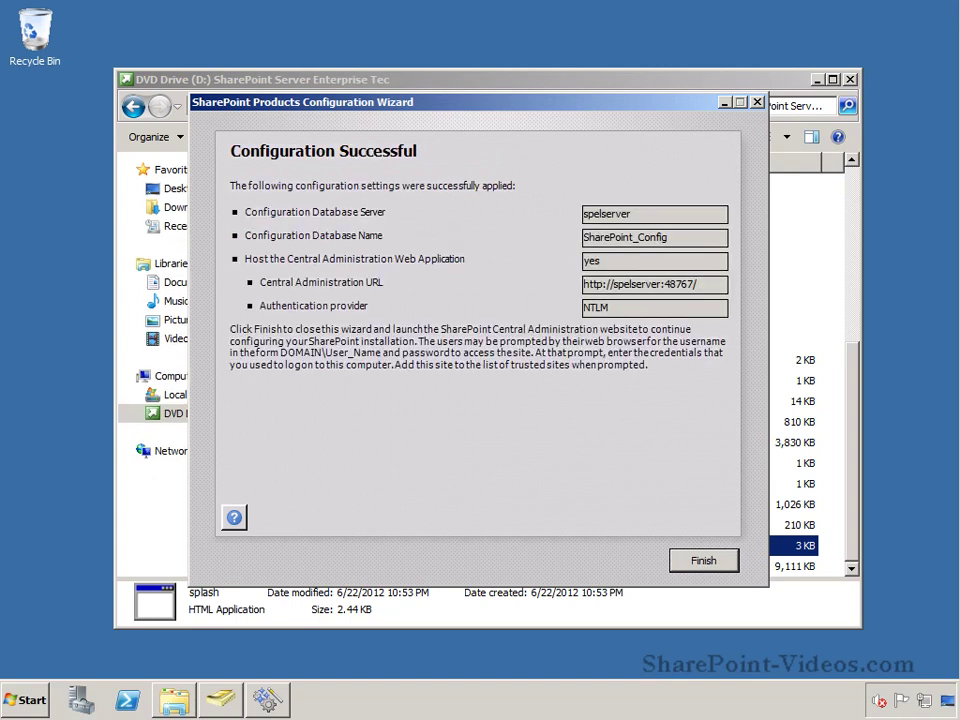
pyautogui.click(598, 549)
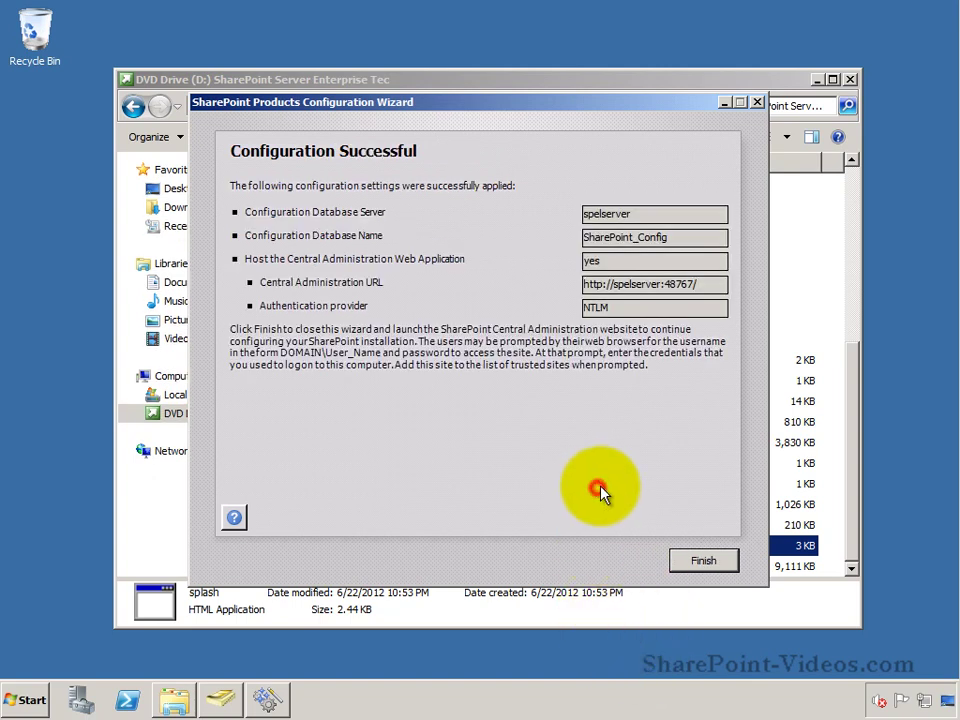
# Step: Open Central Administration and decline participation in the Customer Experience Improvement Program
pyautogui.click(704, 561)
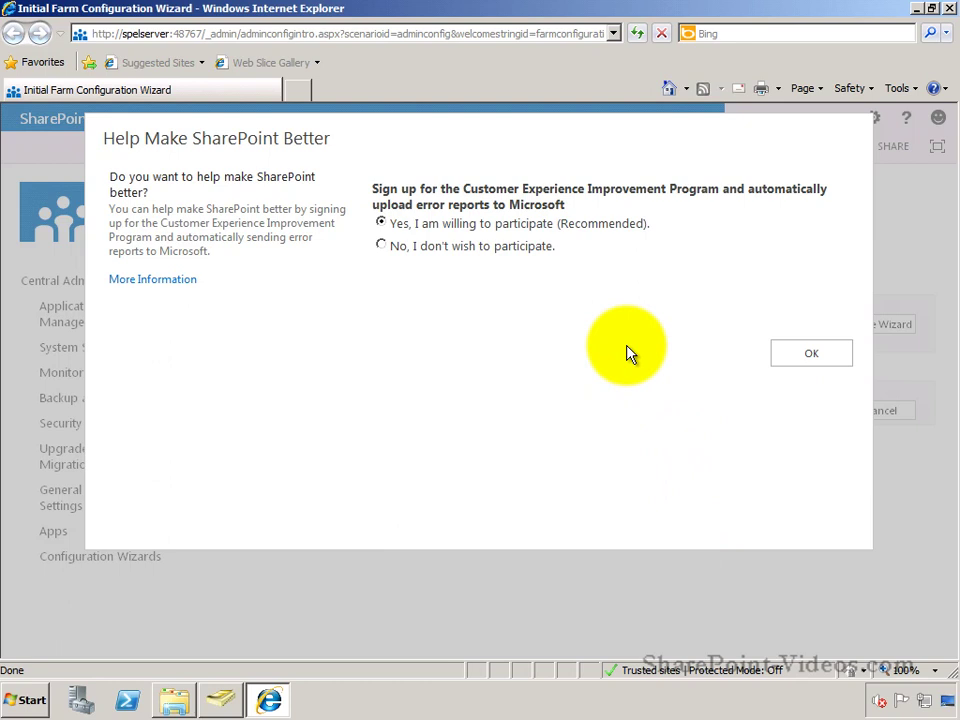
pyautogui.click(383, 250)
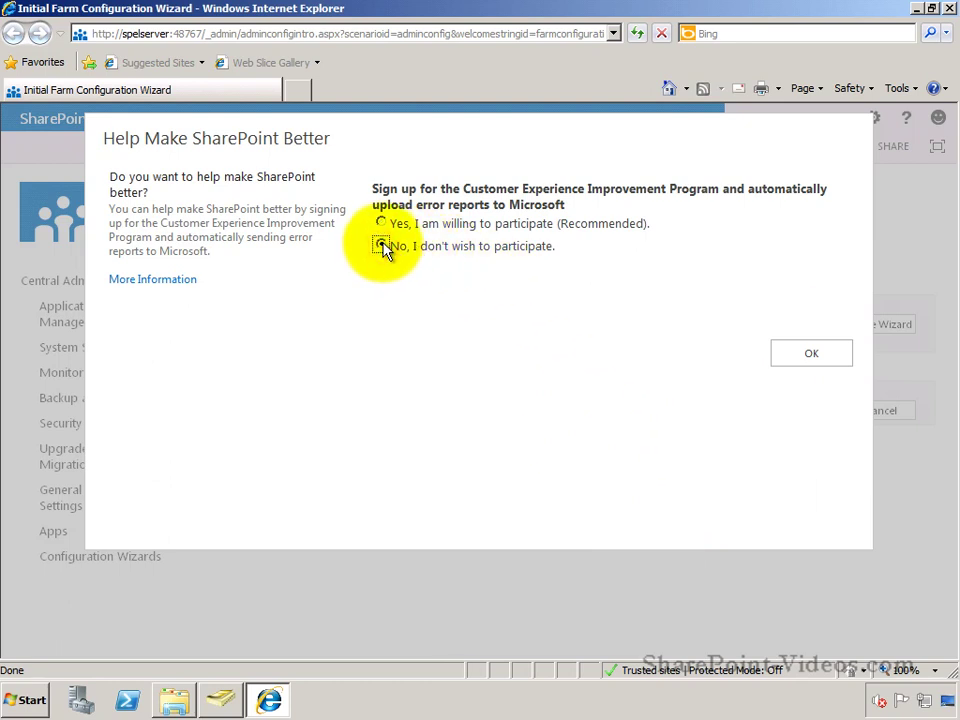
pyautogui.click(784, 358)
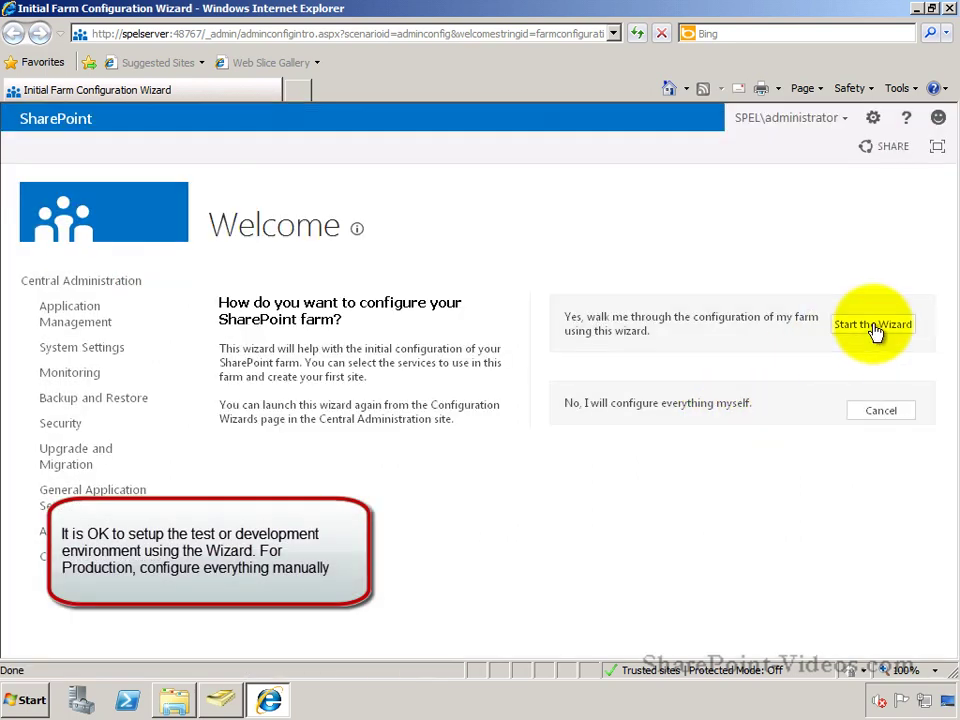
# Step: Start the farm configuration wizard, running services under the existing managed account
pyautogui.click(873, 327)
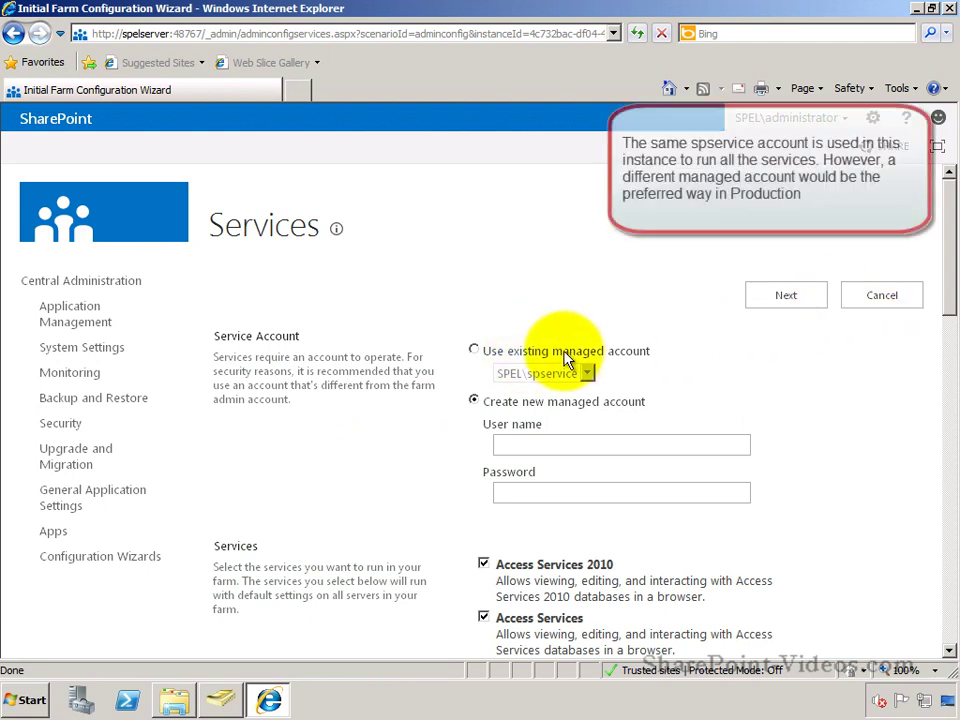
pyautogui.click(474, 350)
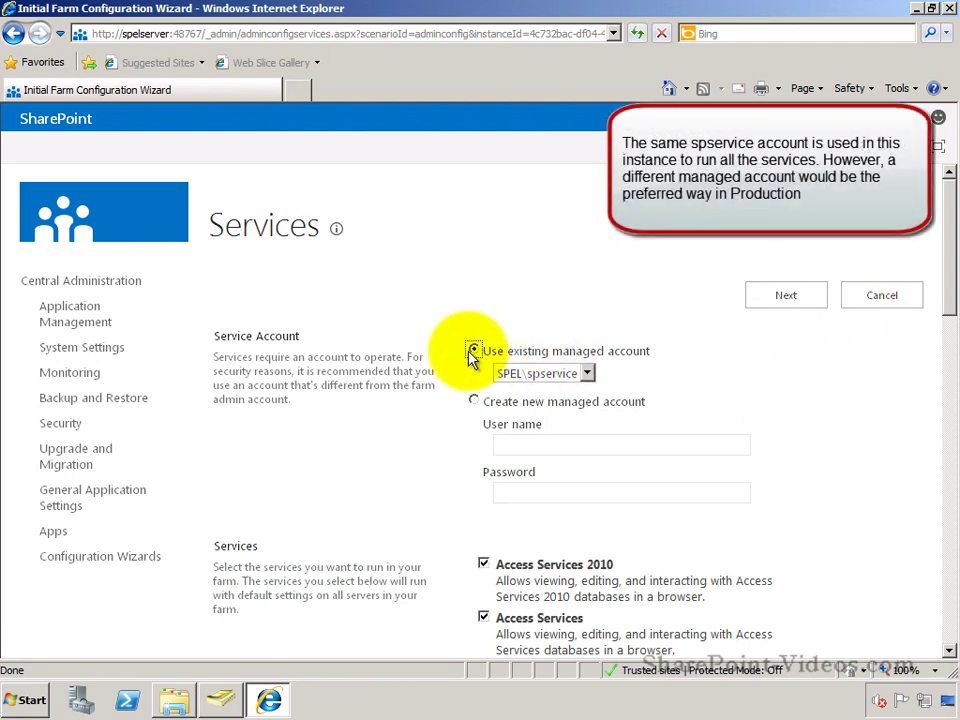
pyautogui.click(587, 373)
pyautogui.click(703, 368)
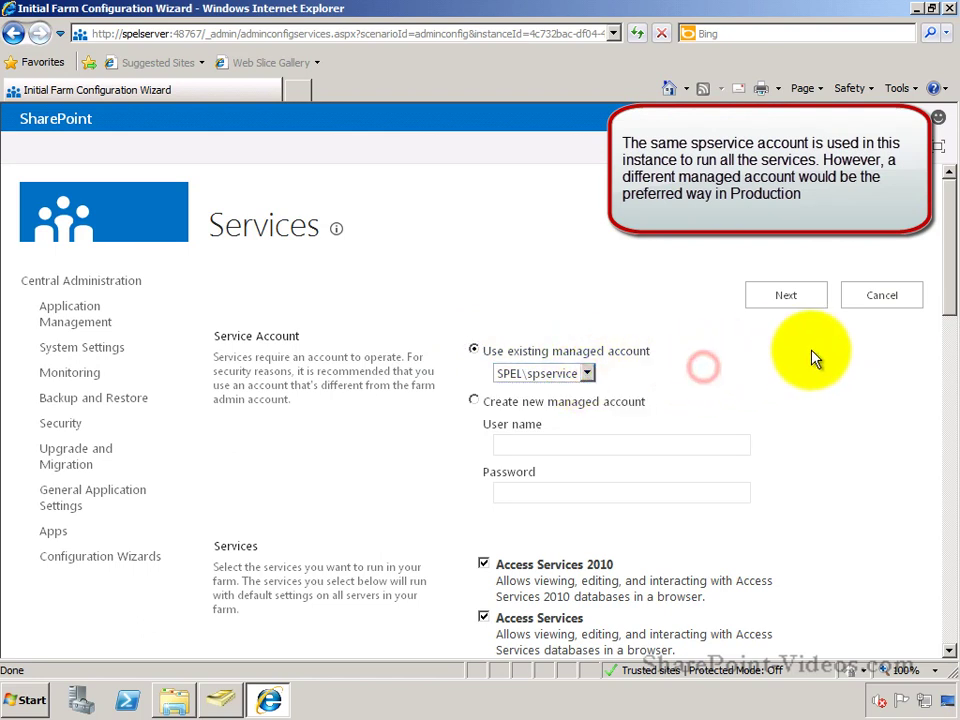
# Step: Scroll through the service list, leave every service ticked, and submit them for provisioning
pyautogui.moveTo(947, 305); pyautogui.dragTo(949, 400)
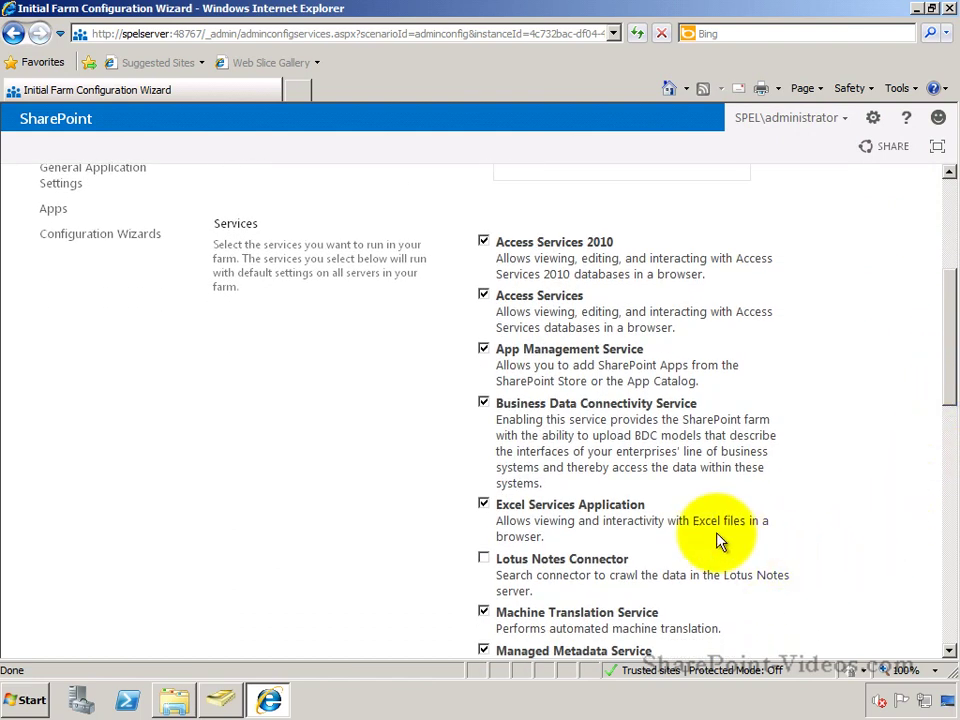
pyautogui.click(948, 596)
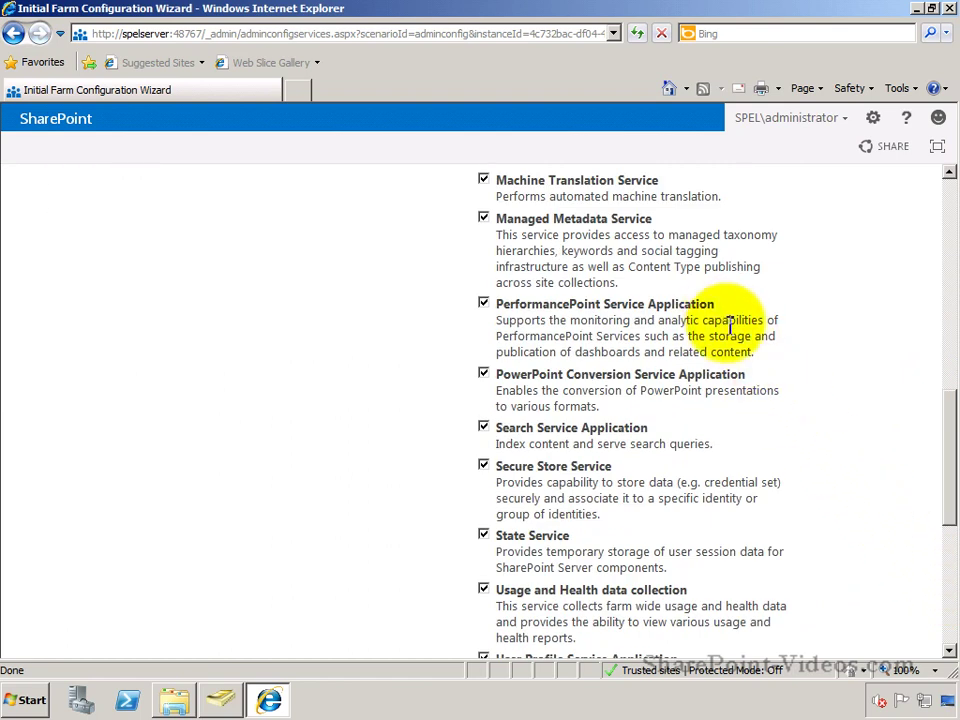
pyautogui.click(948, 582)
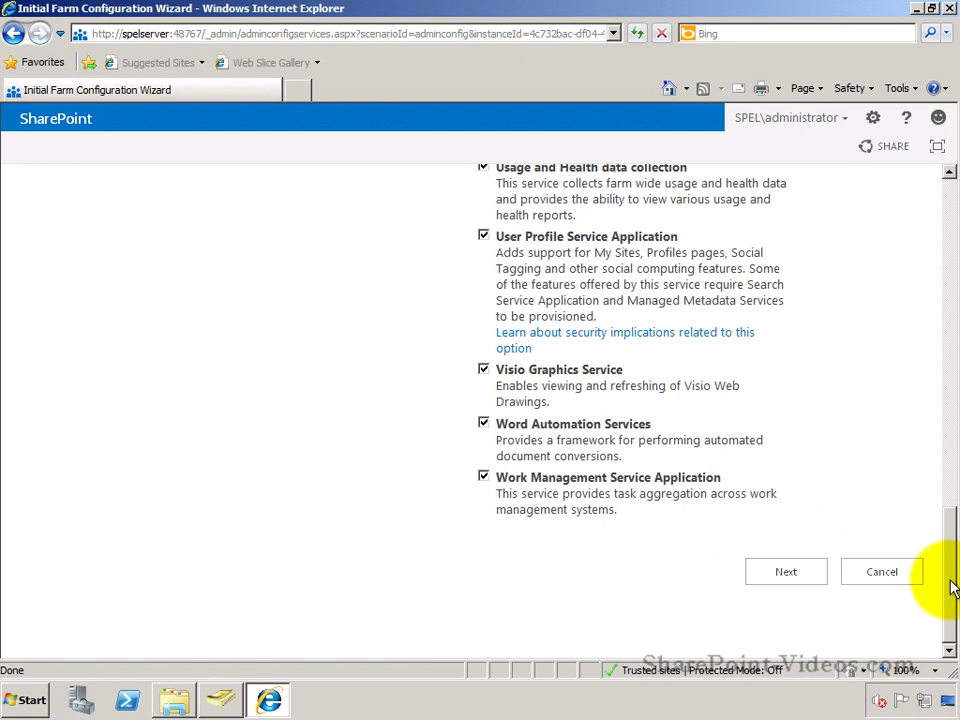
pyautogui.click(762, 585)
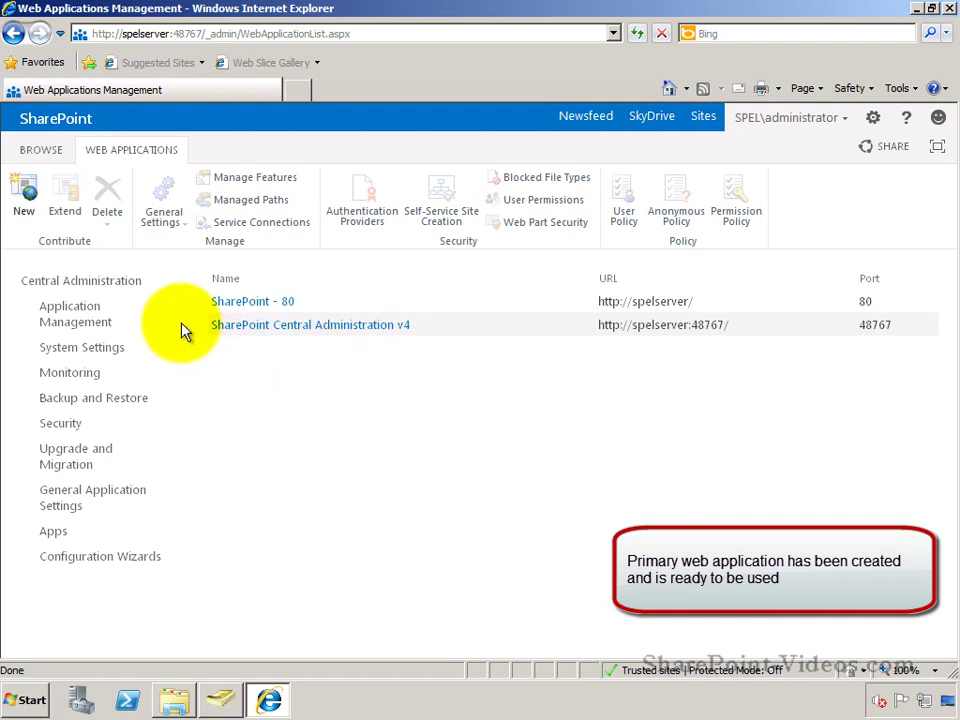
pyautogui.click(130, 287)
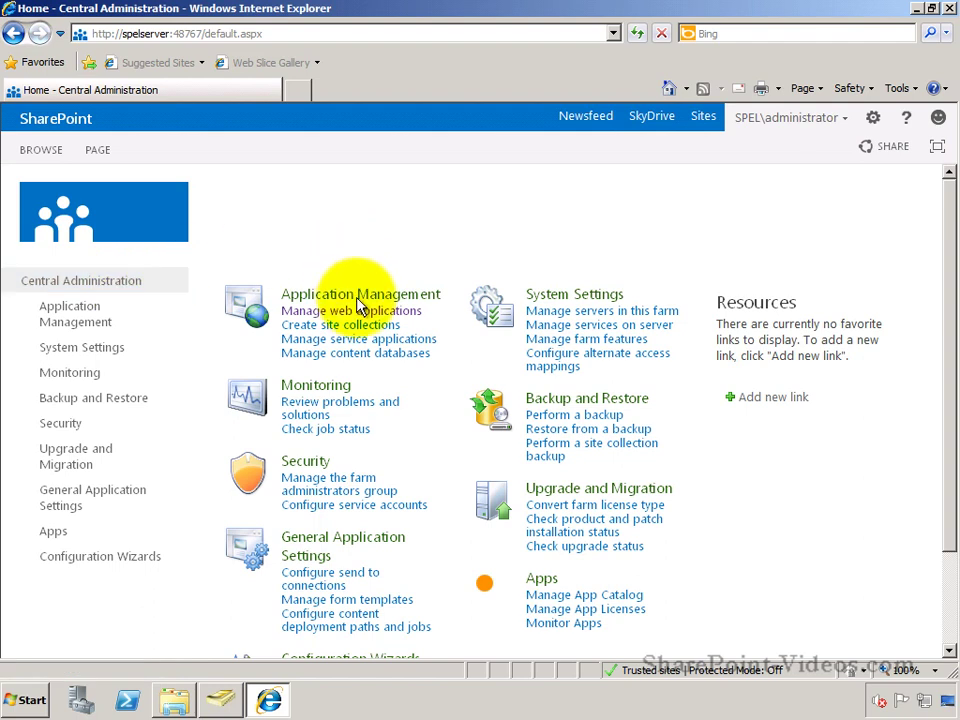
pyautogui.click(370, 332)
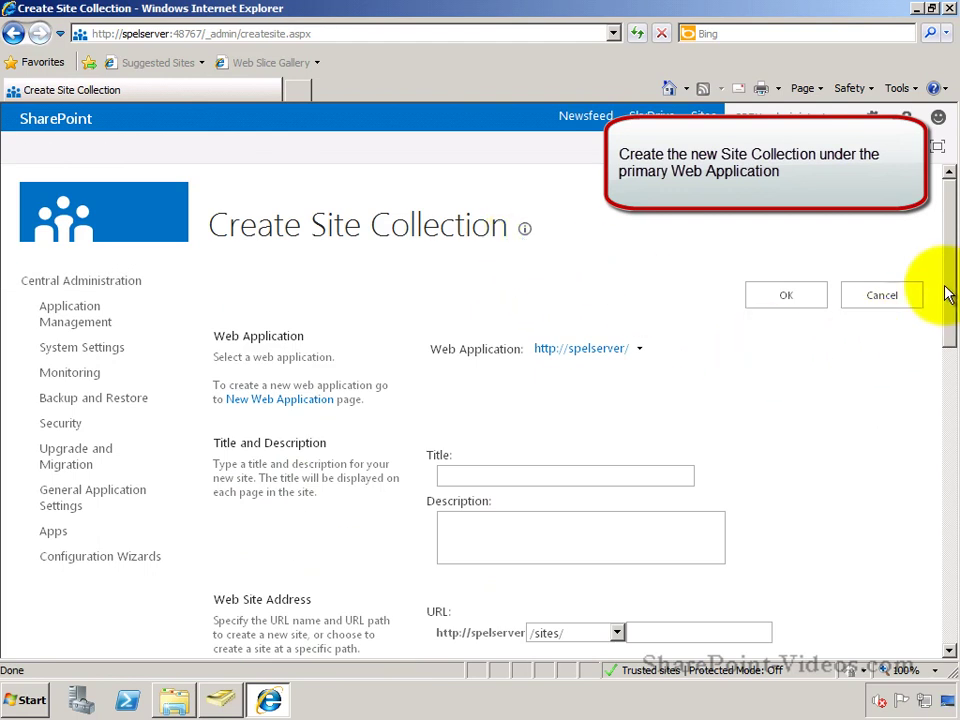
# Step: Enter the title SPVideos and the URL site name spvideos
pyautogui.moveTo(948, 291); pyautogui.dragTo(948, 333)
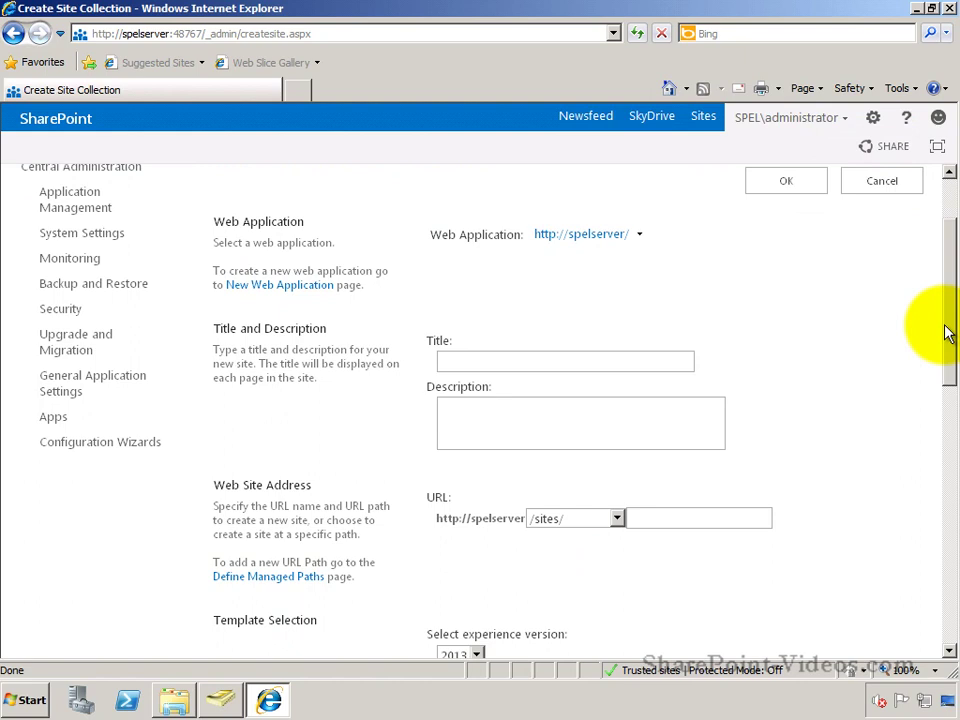
pyautogui.click(667, 362)
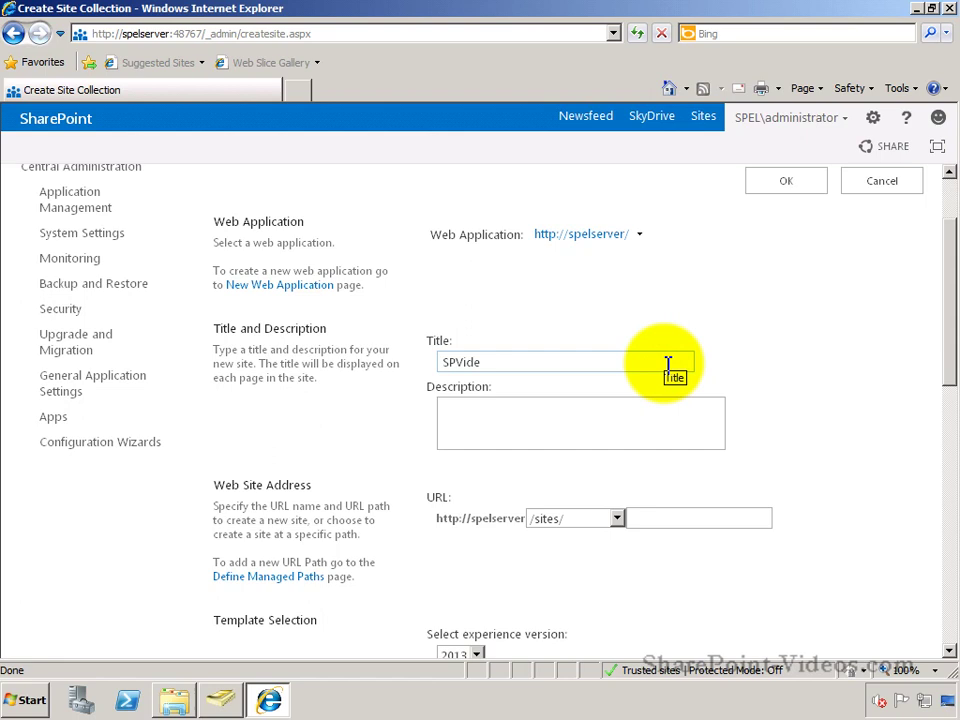
pyautogui.press('Tab')
pyautogui.press('Tab')
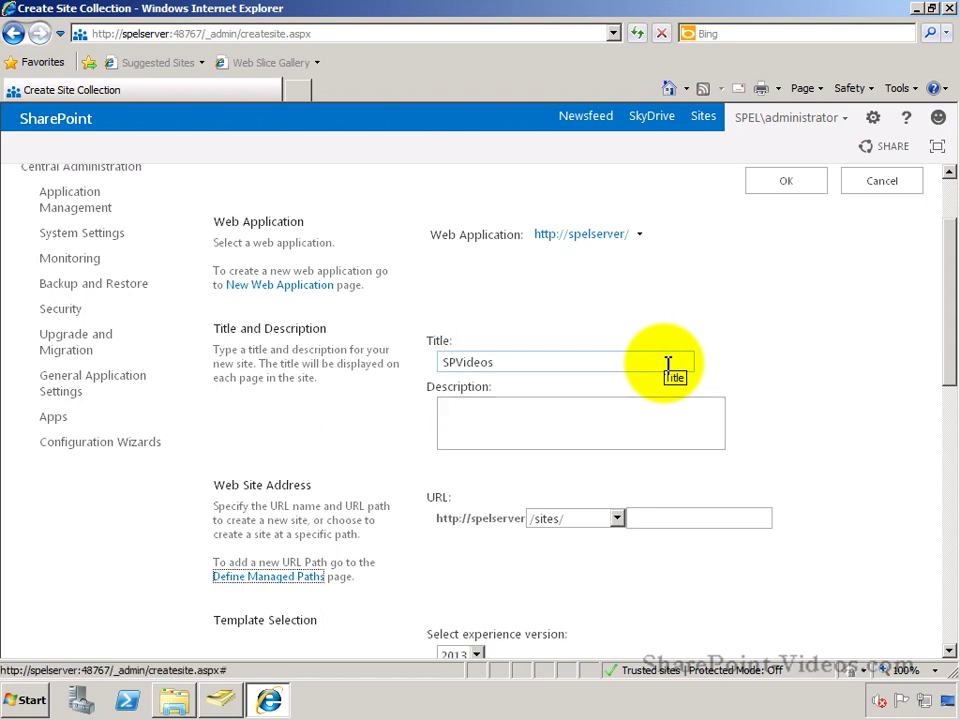
pyautogui.click(677, 524)
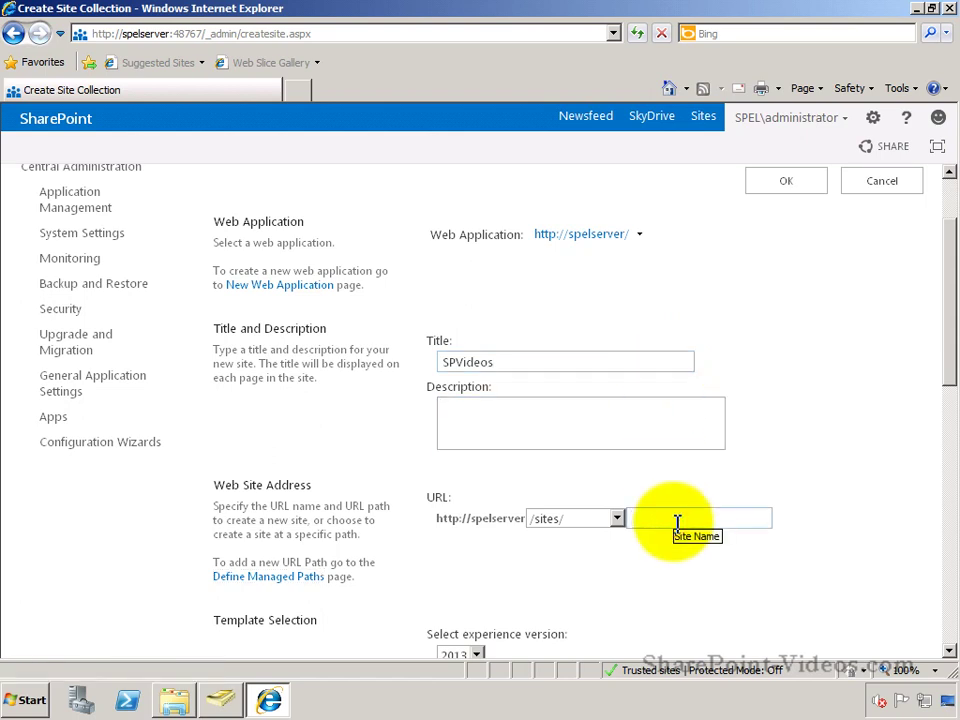
pyautogui.write('spvideos')
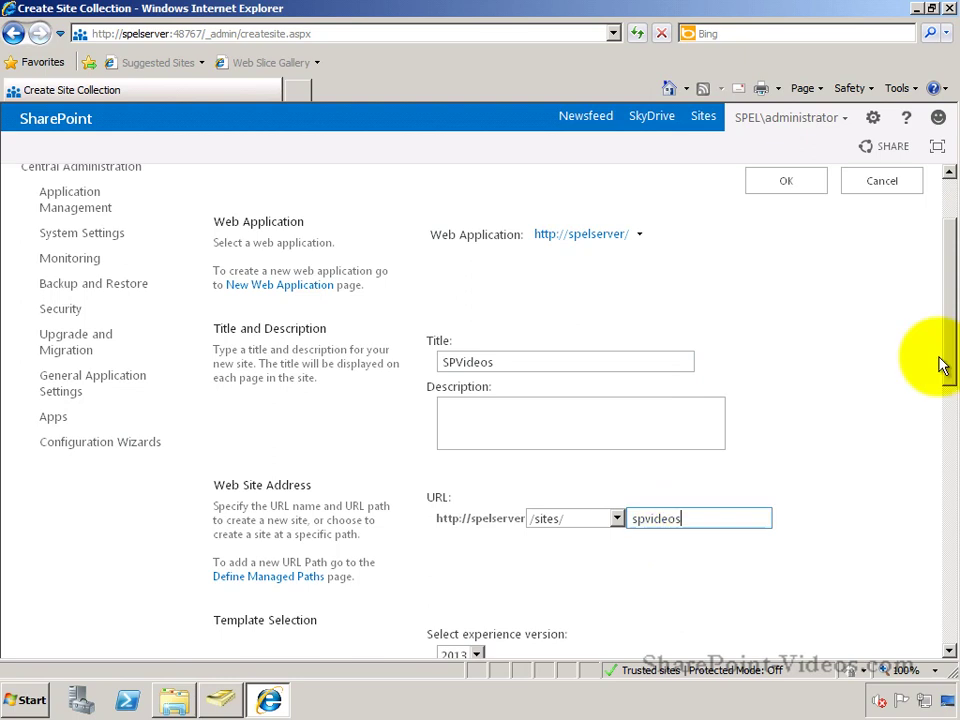
pyautogui.moveTo(949, 356); pyautogui.dragTo(949, 392)
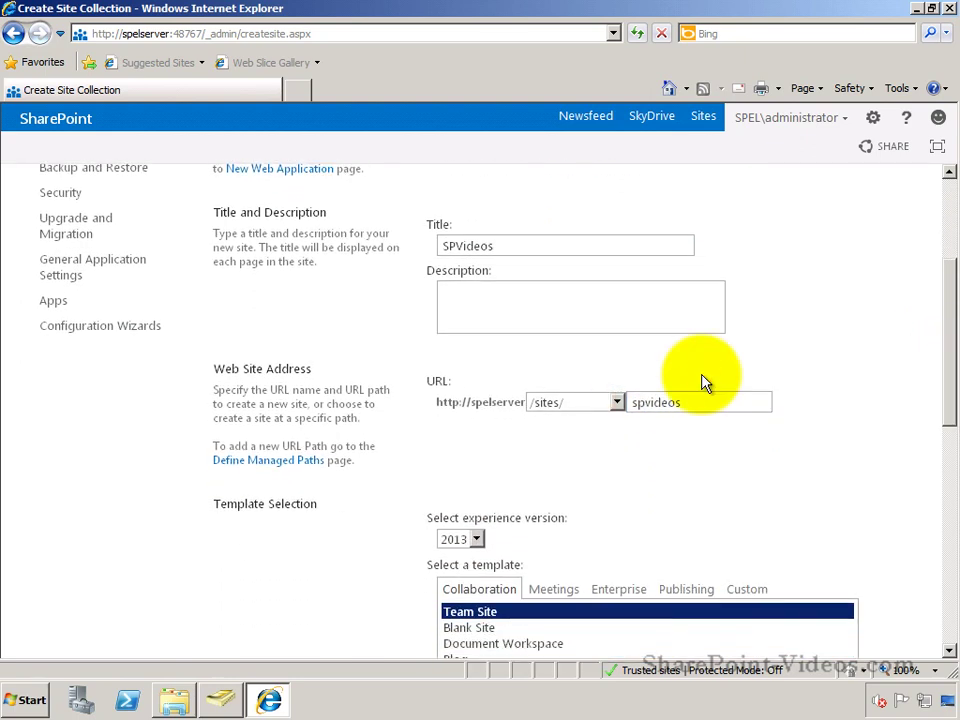
# Step: Place the site collection at the root path / with 2013 experience and the Team Site template
pyautogui.click(617, 402)
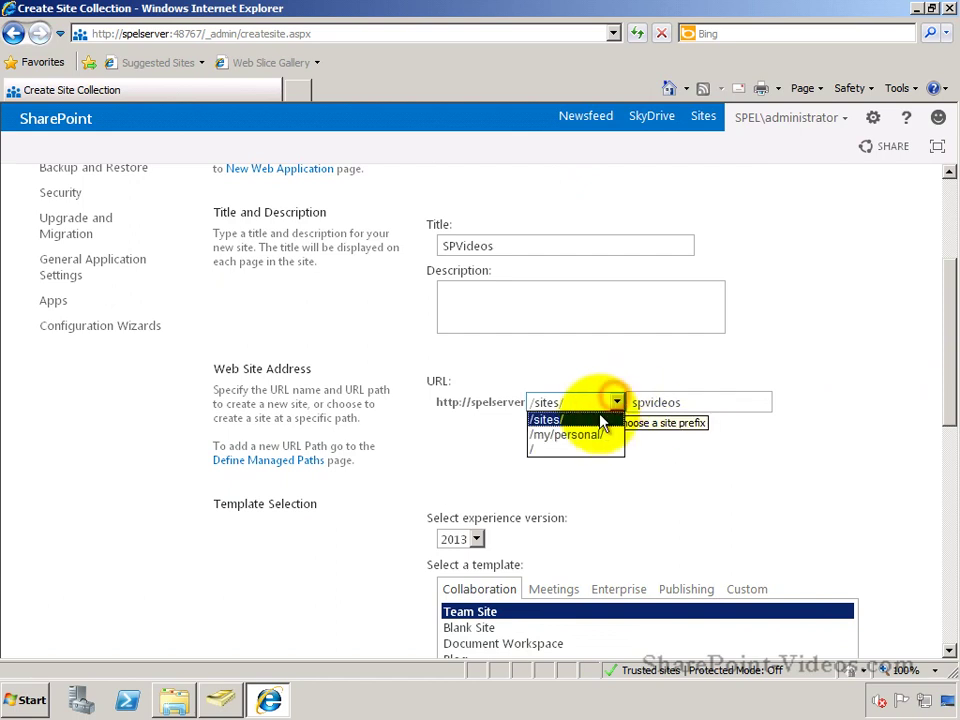
pyautogui.click(580, 448)
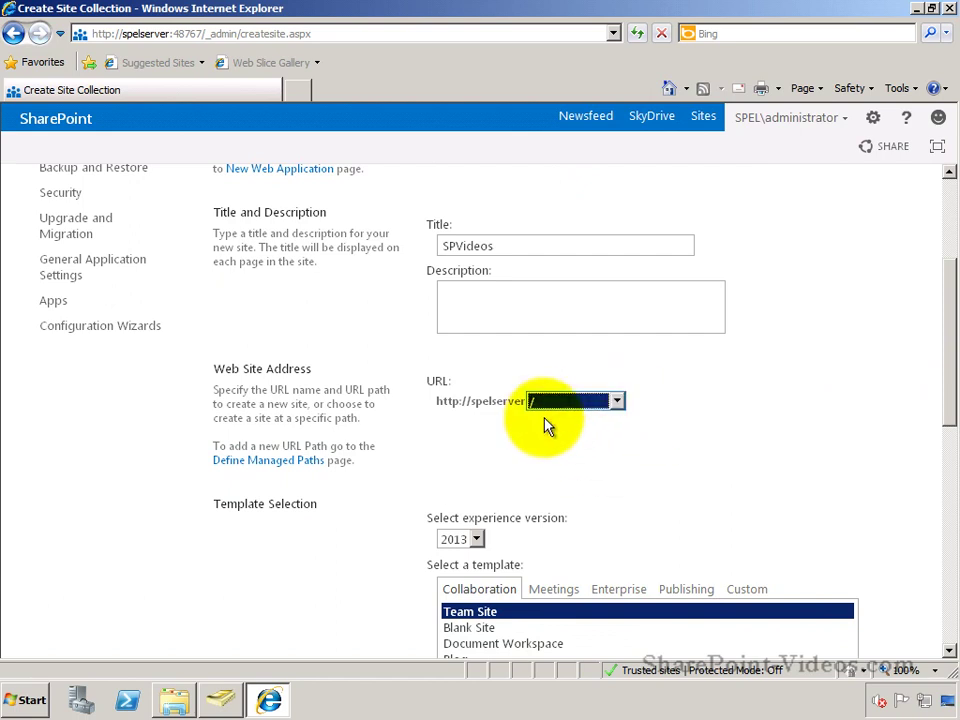
pyautogui.moveTo(950, 427); pyautogui.dragTo(945, 491)
pyautogui.scroll(-2, 722, 435)
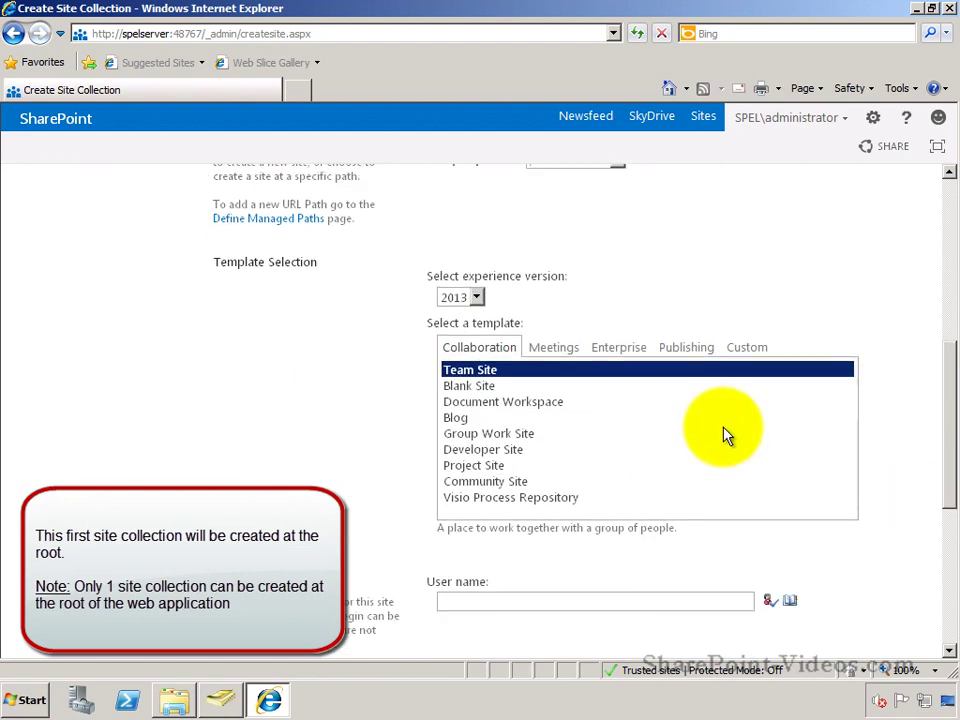
pyautogui.click(475, 300)
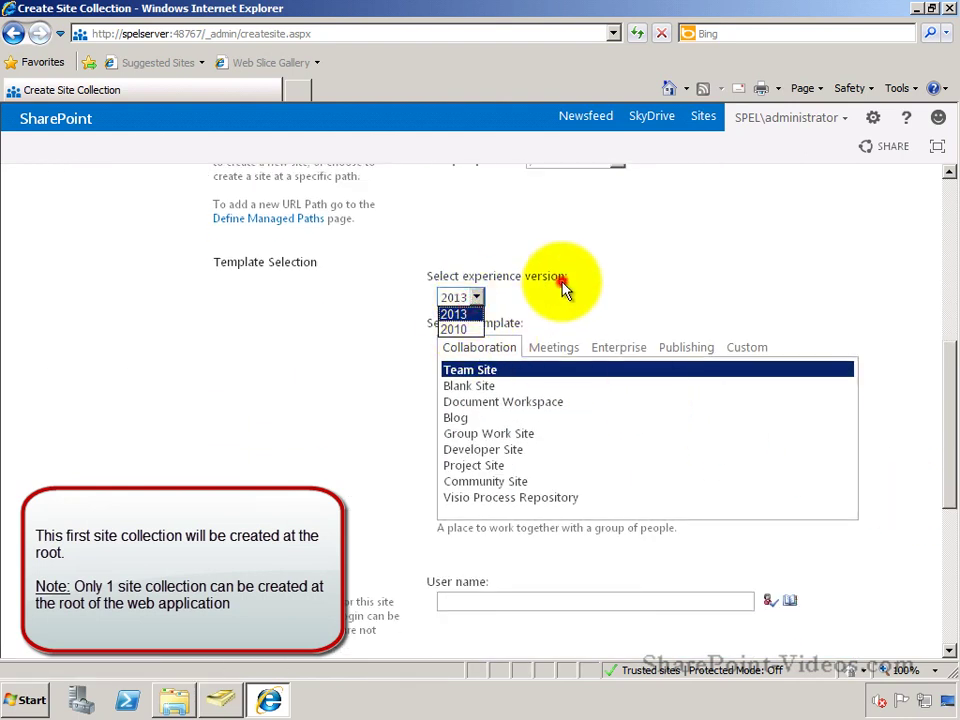
pyautogui.press('Return')
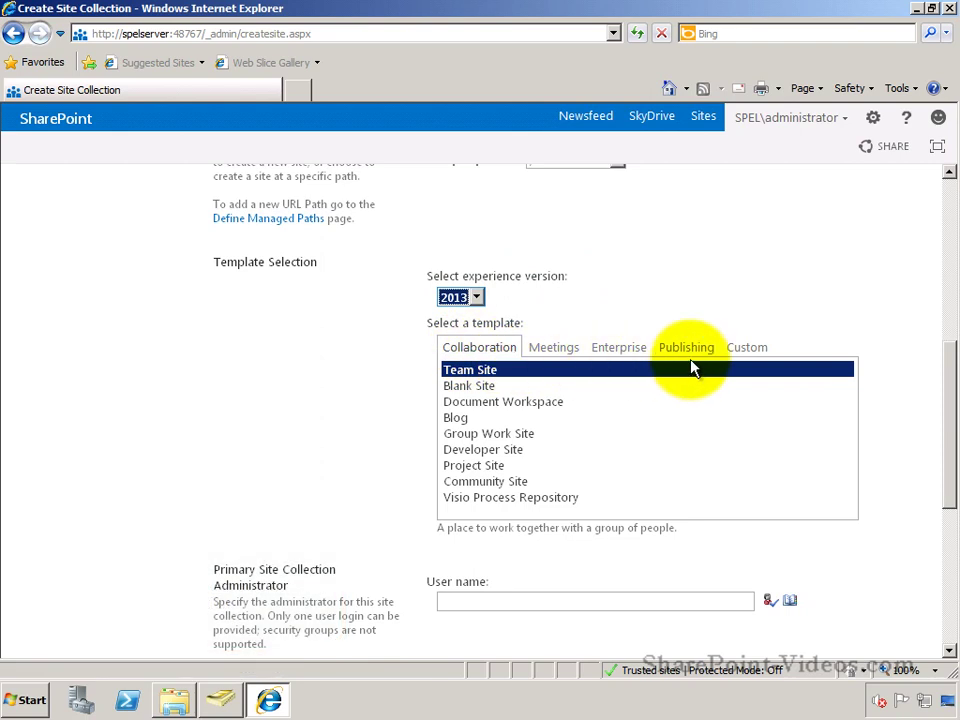
pyautogui.click(561, 376)
# Step: Set administrator as primary site collection administrator, resolved to SPEL\administrator
pyautogui.moveTo(952, 447); pyautogui.dragTo(951, 497)
pyautogui.click(697, 460)
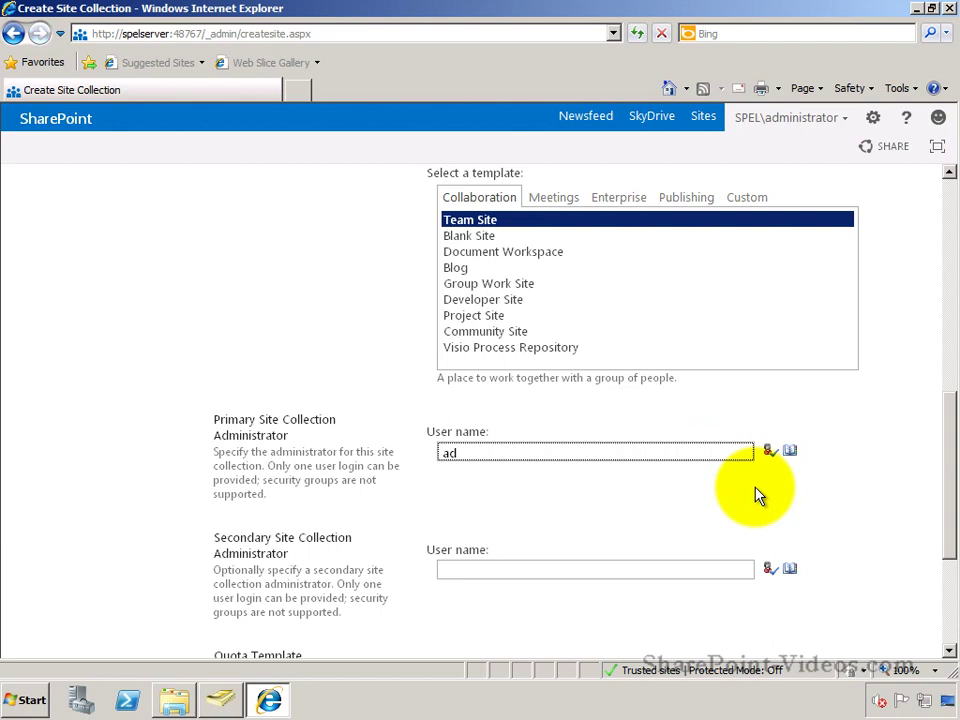
pyautogui.write('administrator')
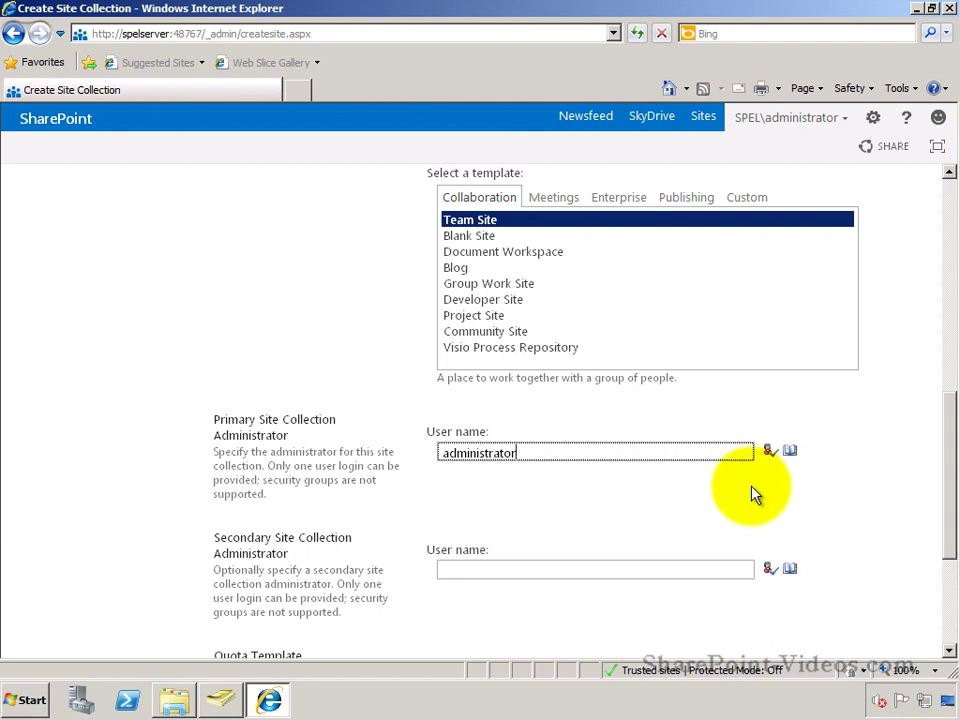
pyautogui.click(771, 452)
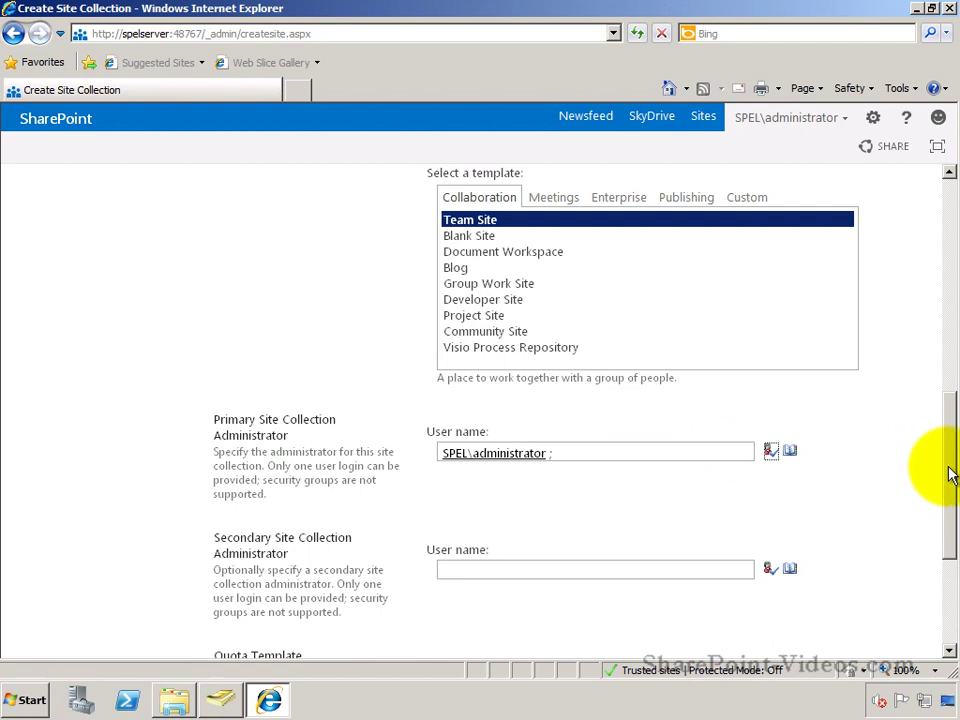
pyautogui.moveTo(949, 471); pyautogui.dragTo(947, 568)
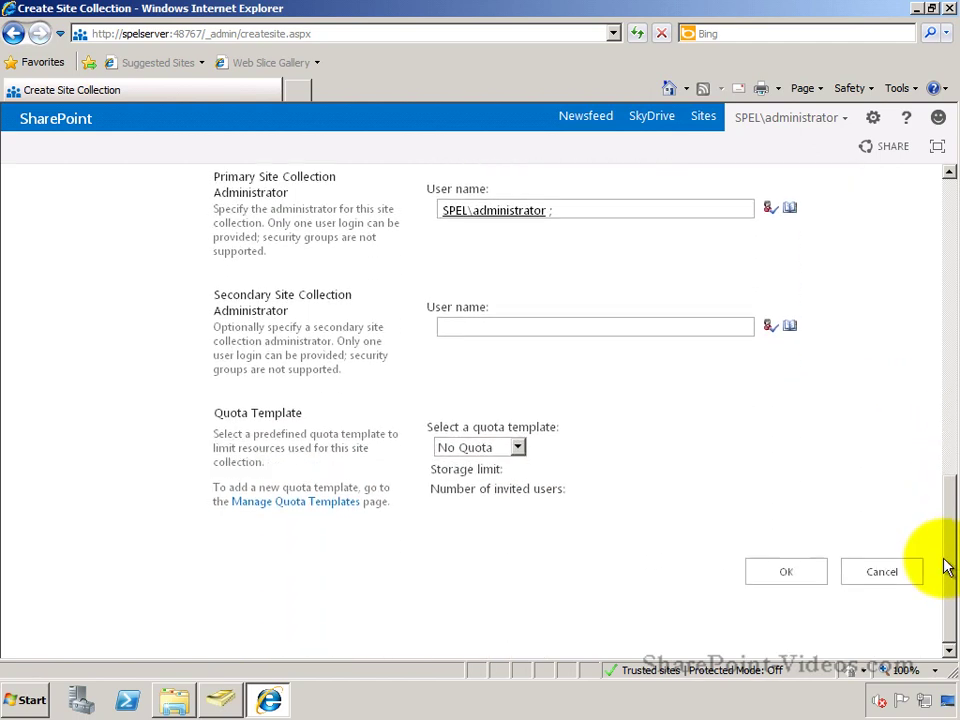
pyautogui.click(806, 578)
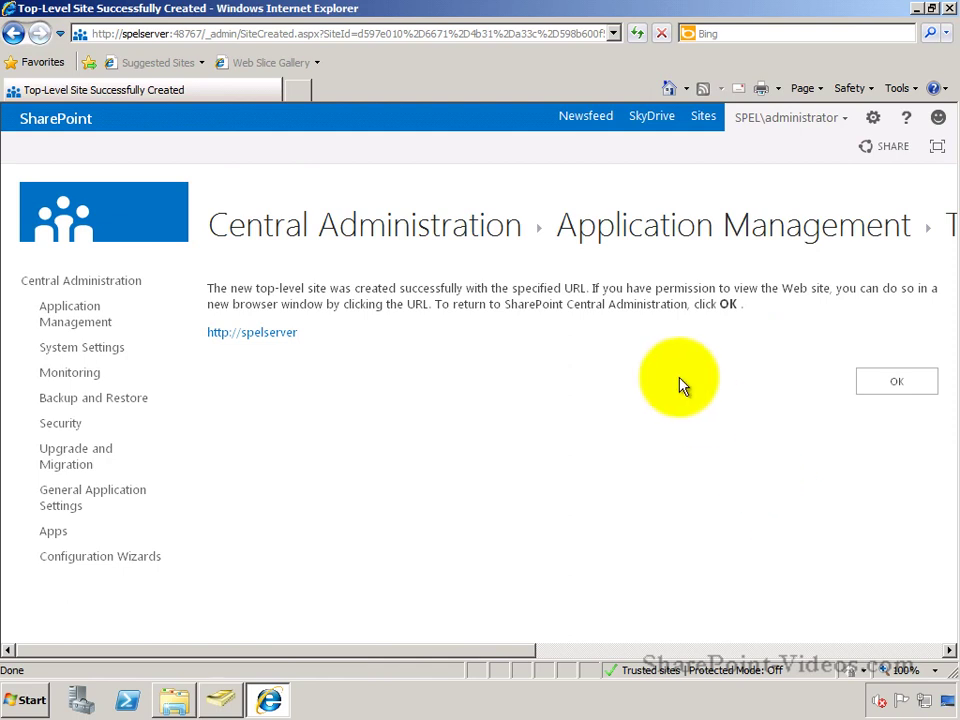
pyautogui.click(280, 338)
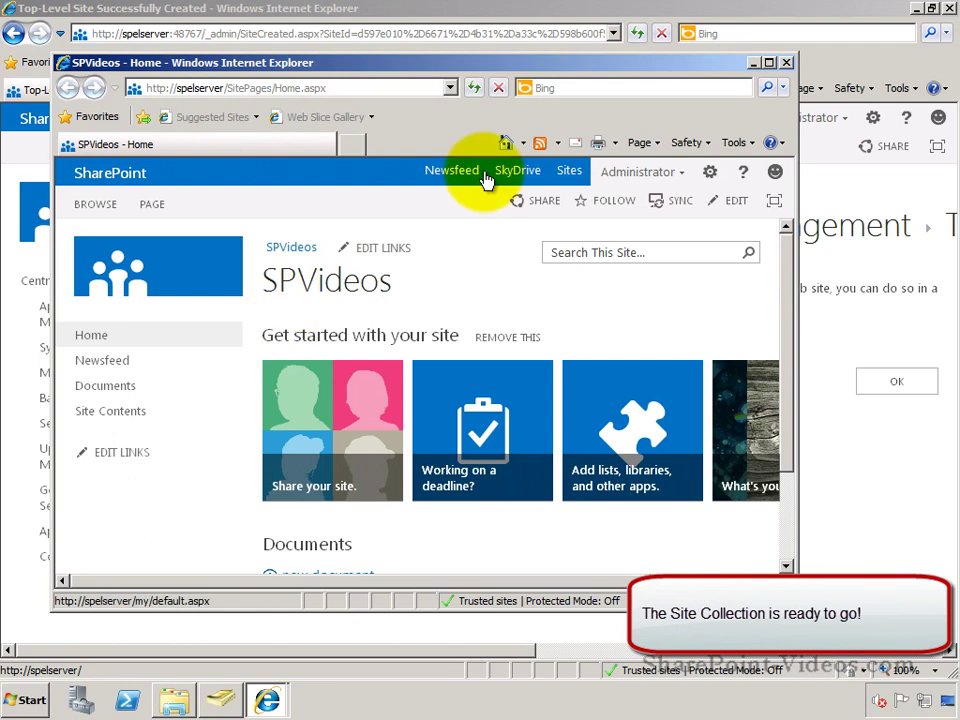
pyautogui.click(768, 63)
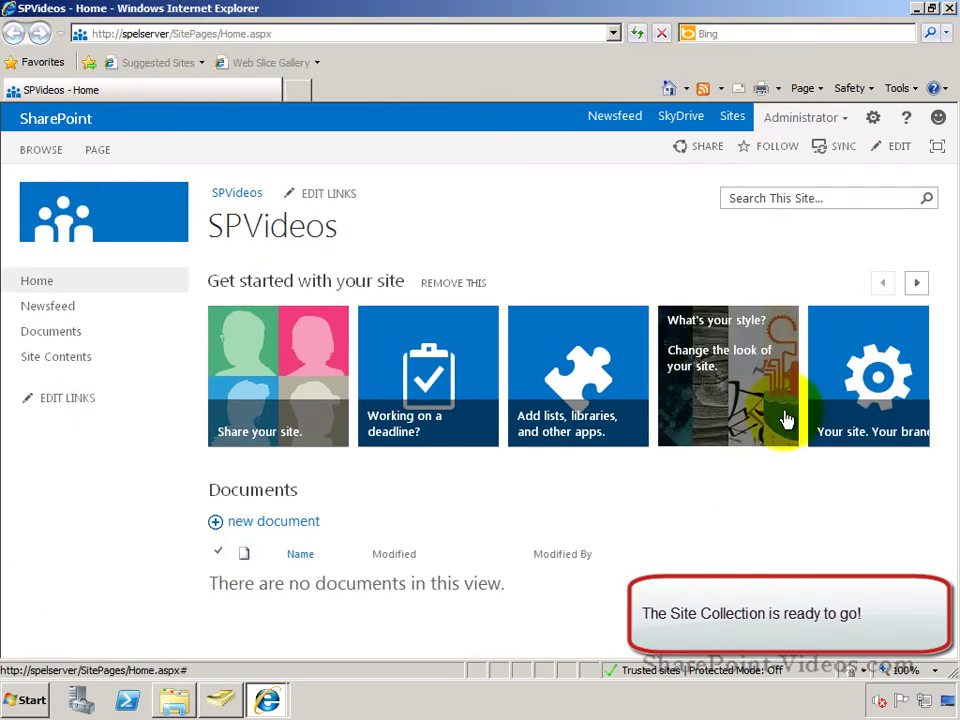